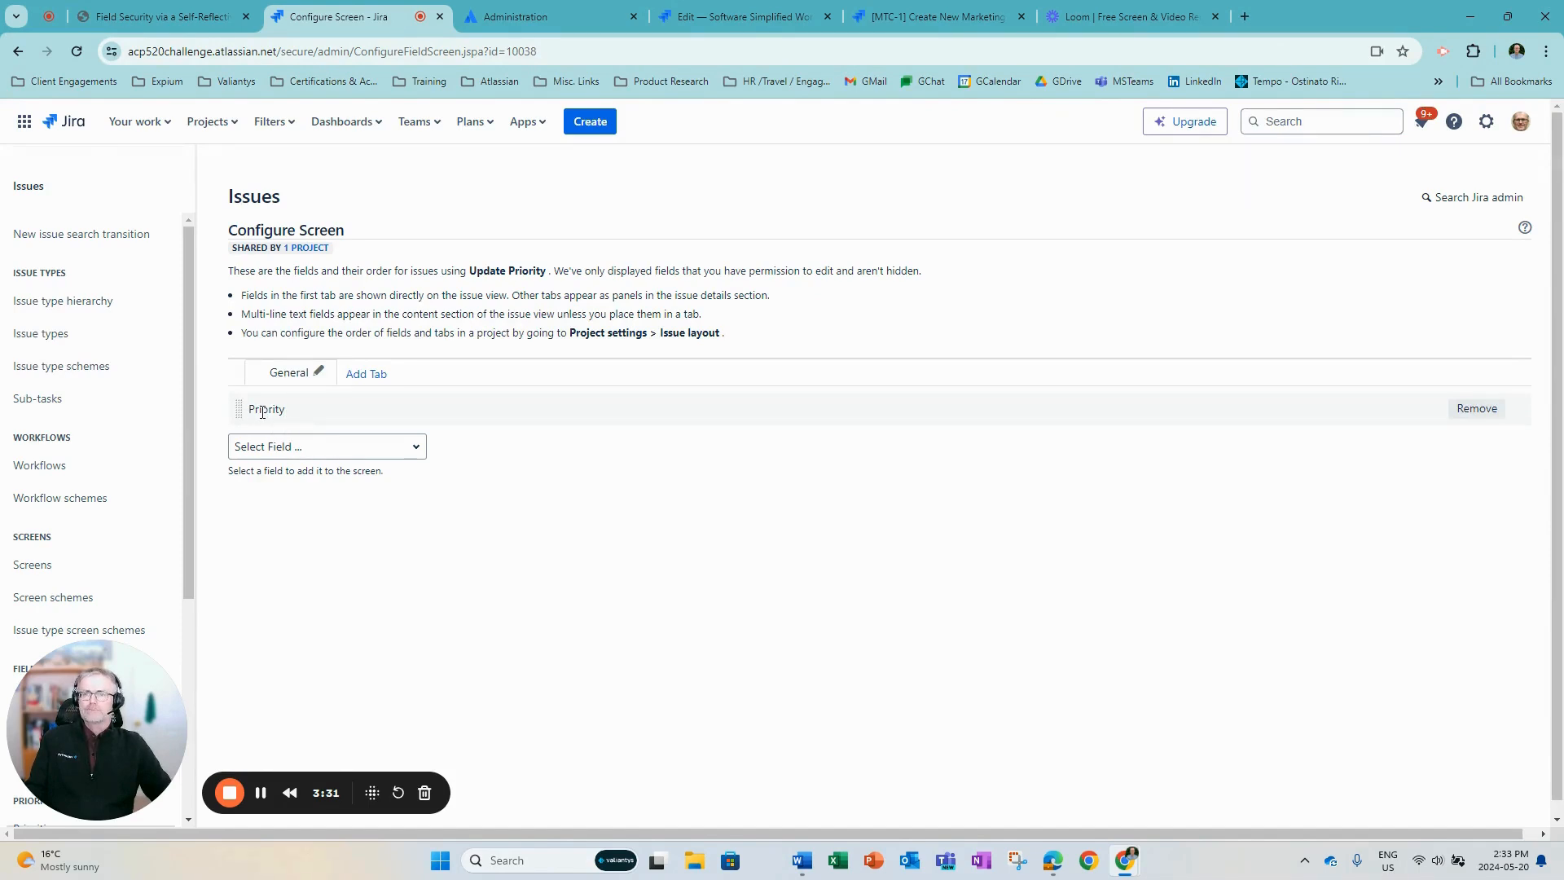
Review the Priority Update Group's members in Atlassian Administration and the diagram of the Software Simplified Workflow - Priority Updates in Jira
{"action": "left_click", "coordinate": [539, 18]}
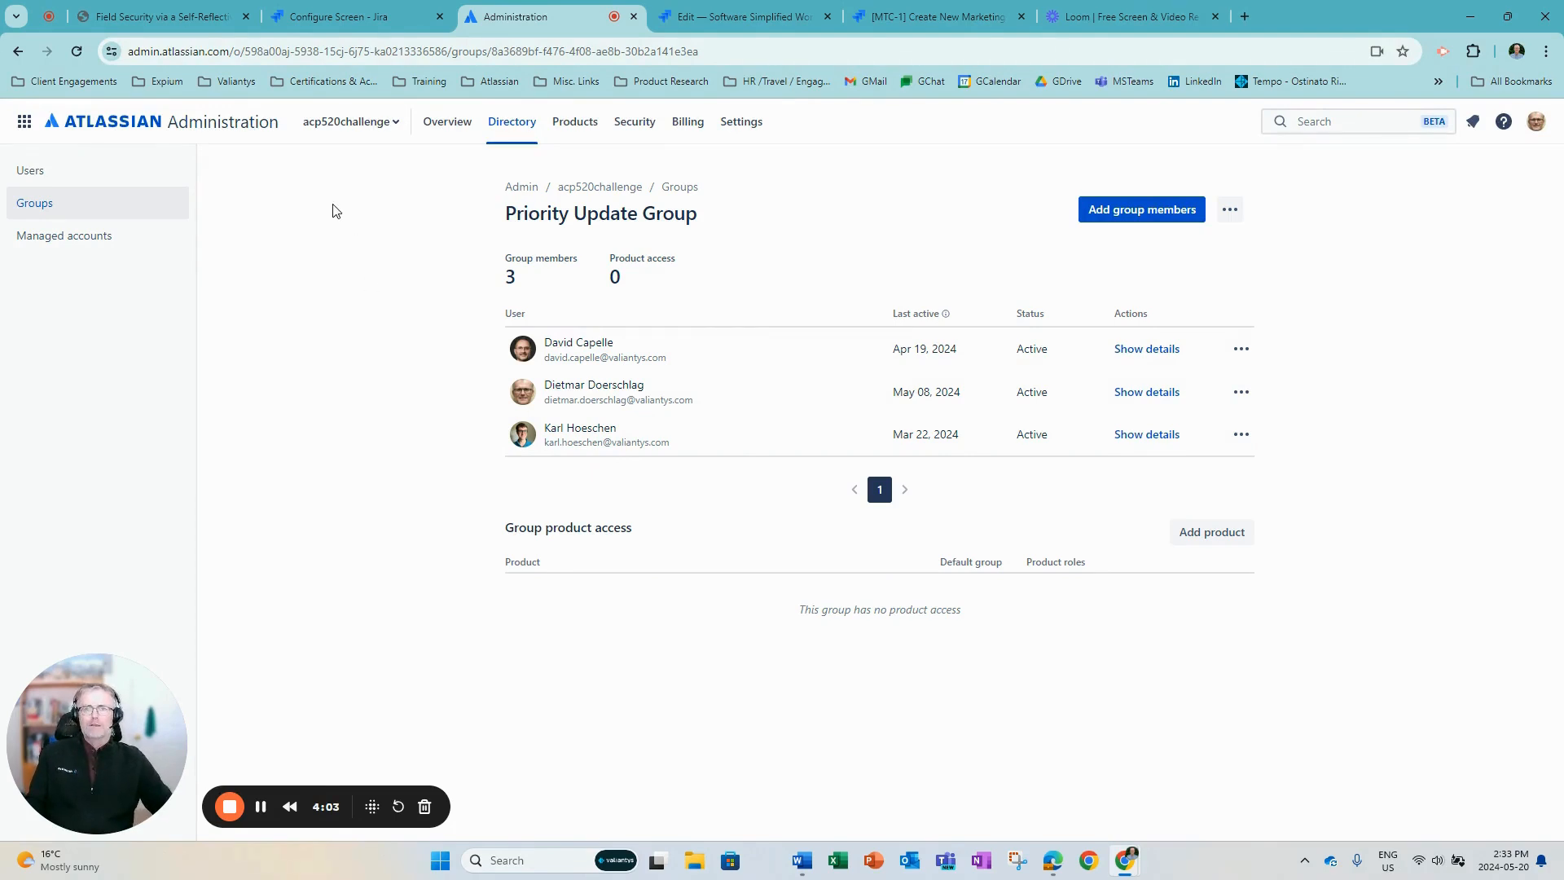
{"action": "left_click", "coordinate": [701, 22]}
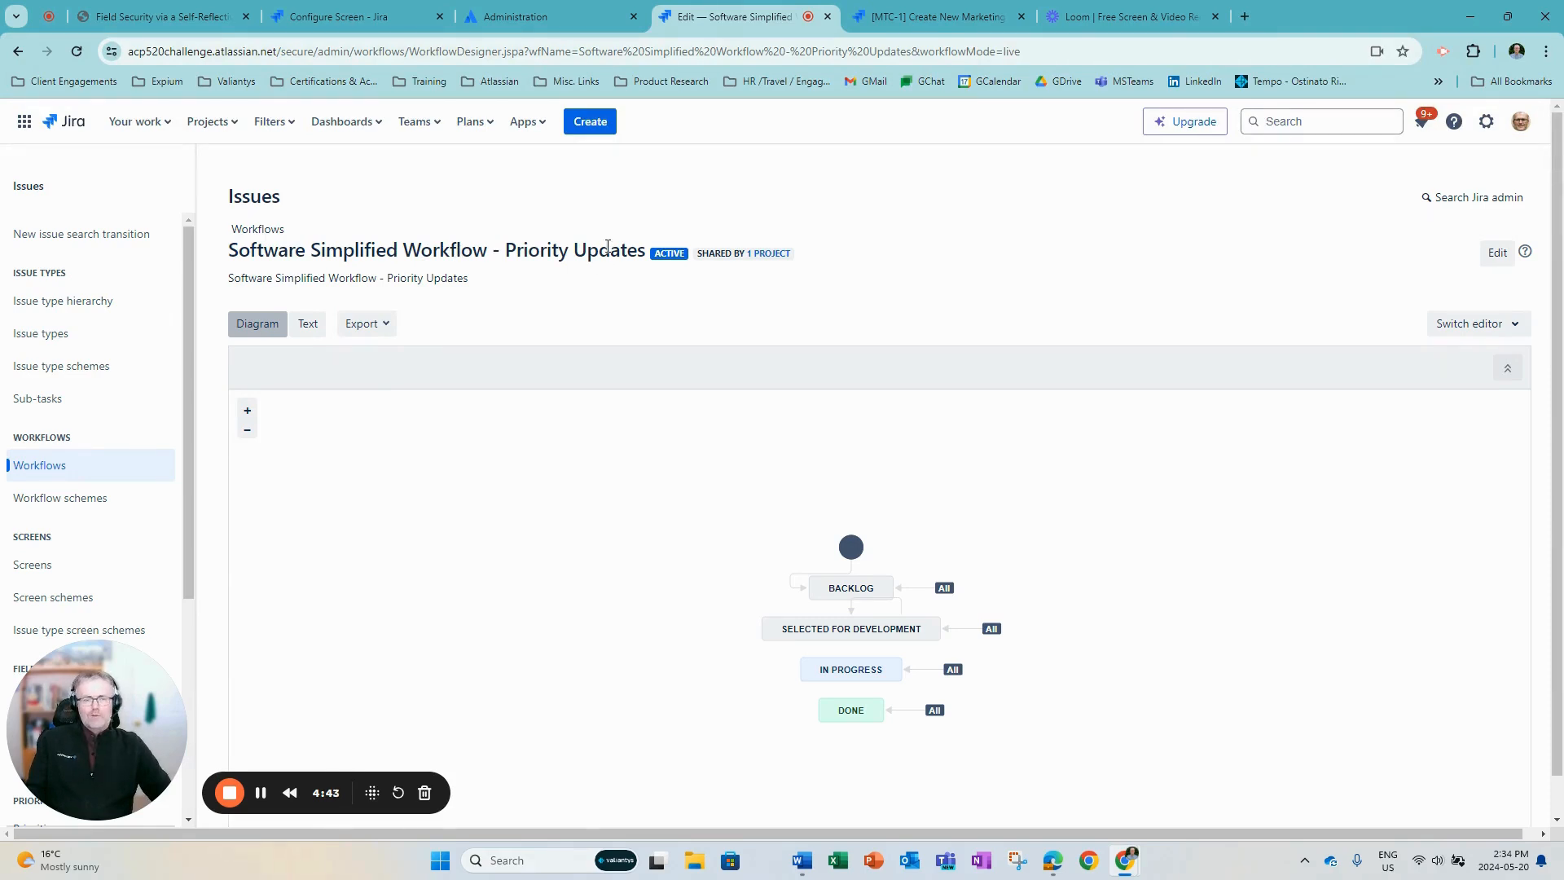
{"action": "mouse_move", "coordinate": [878, 643]}
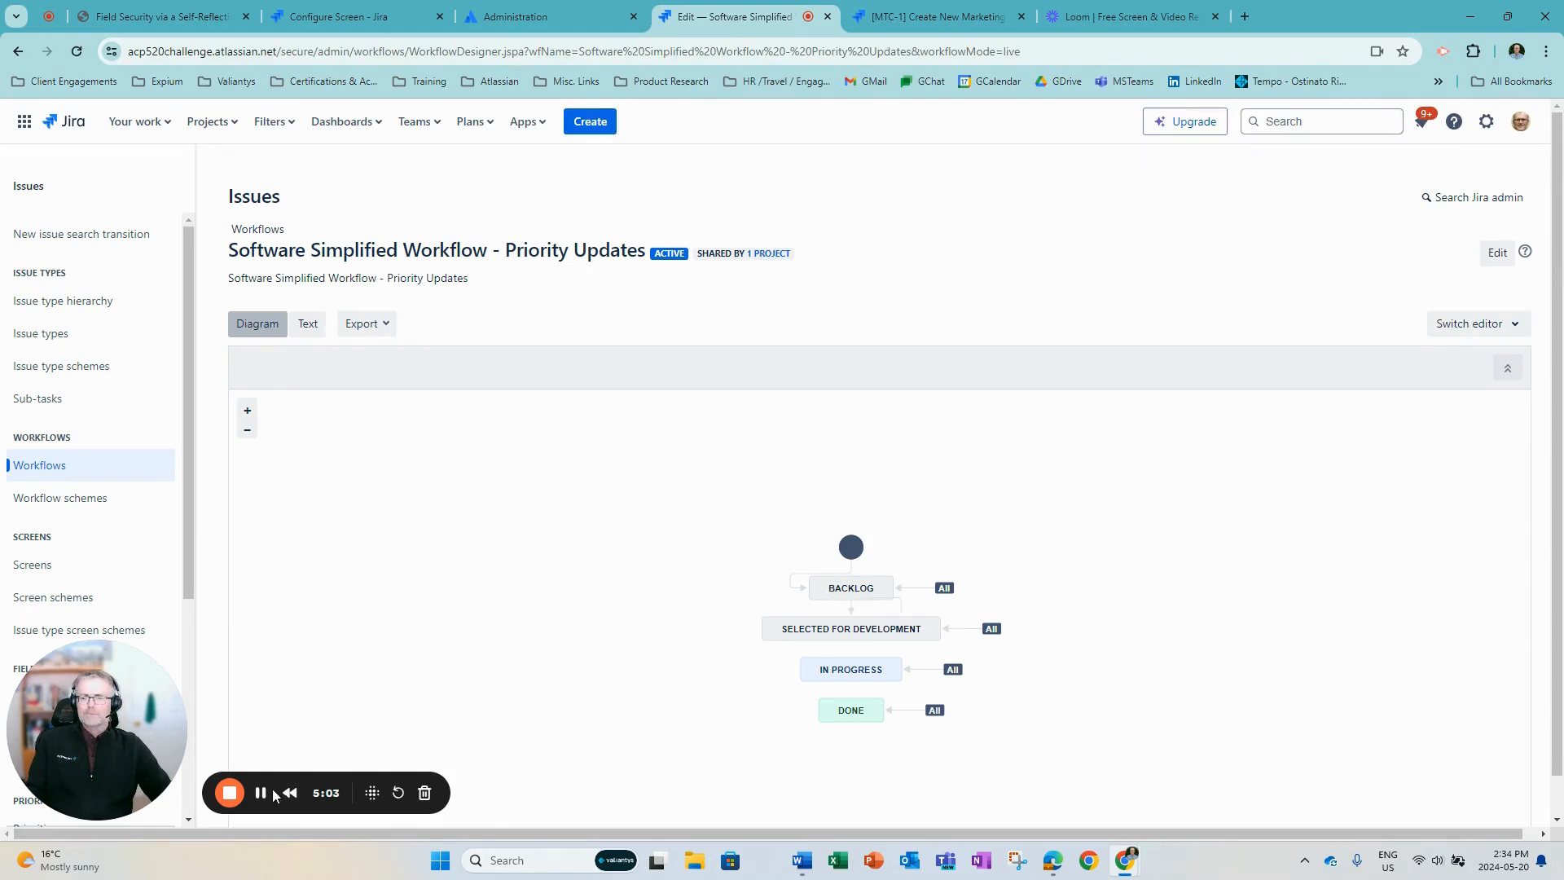
Open the workflow for editing and examine the screen and conditions of the Set Priority transition on Selected for Development
{"action": "left_click", "coordinate": [1495, 254]}
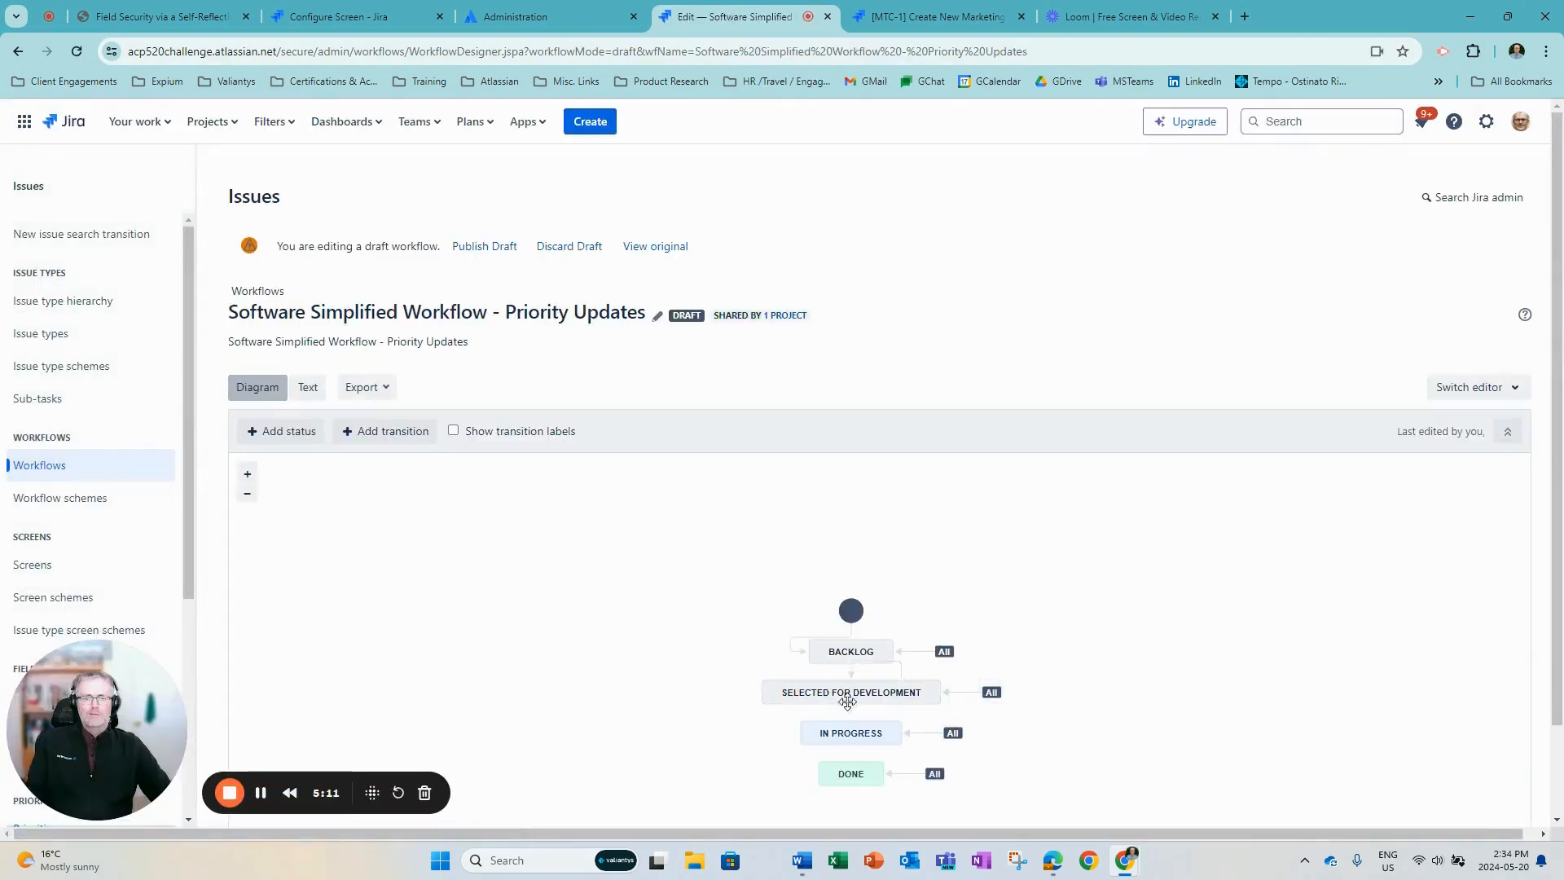
{"action": "left_click", "coordinate": [888, 664]}
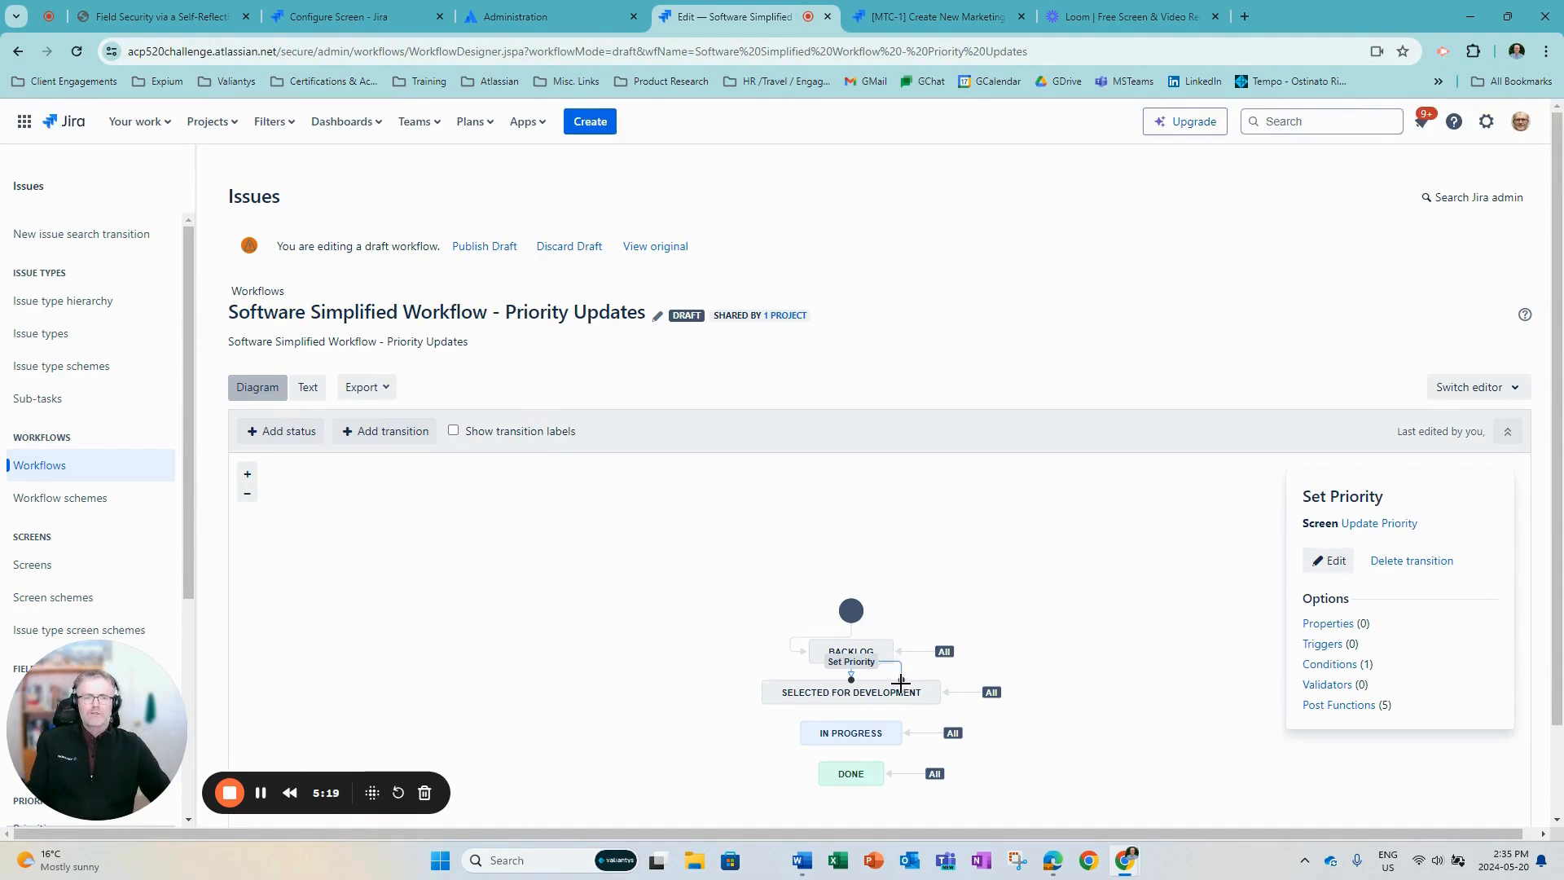
{"action": "left_click", "coordinate": [1330, 560]}
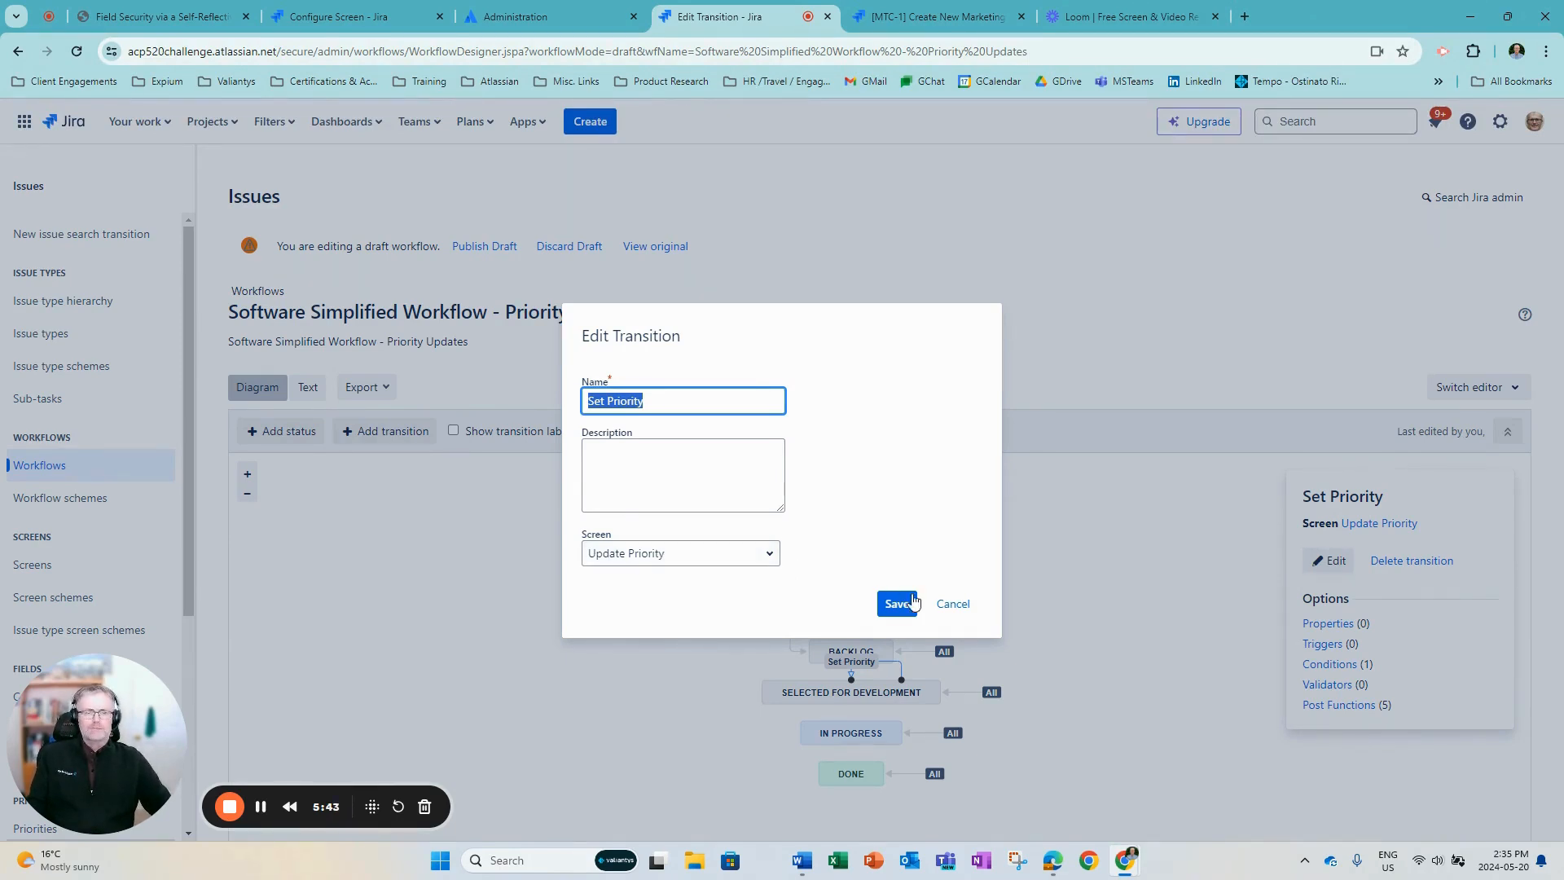
{"action": "left_click", "coordinate": [953, 603]}
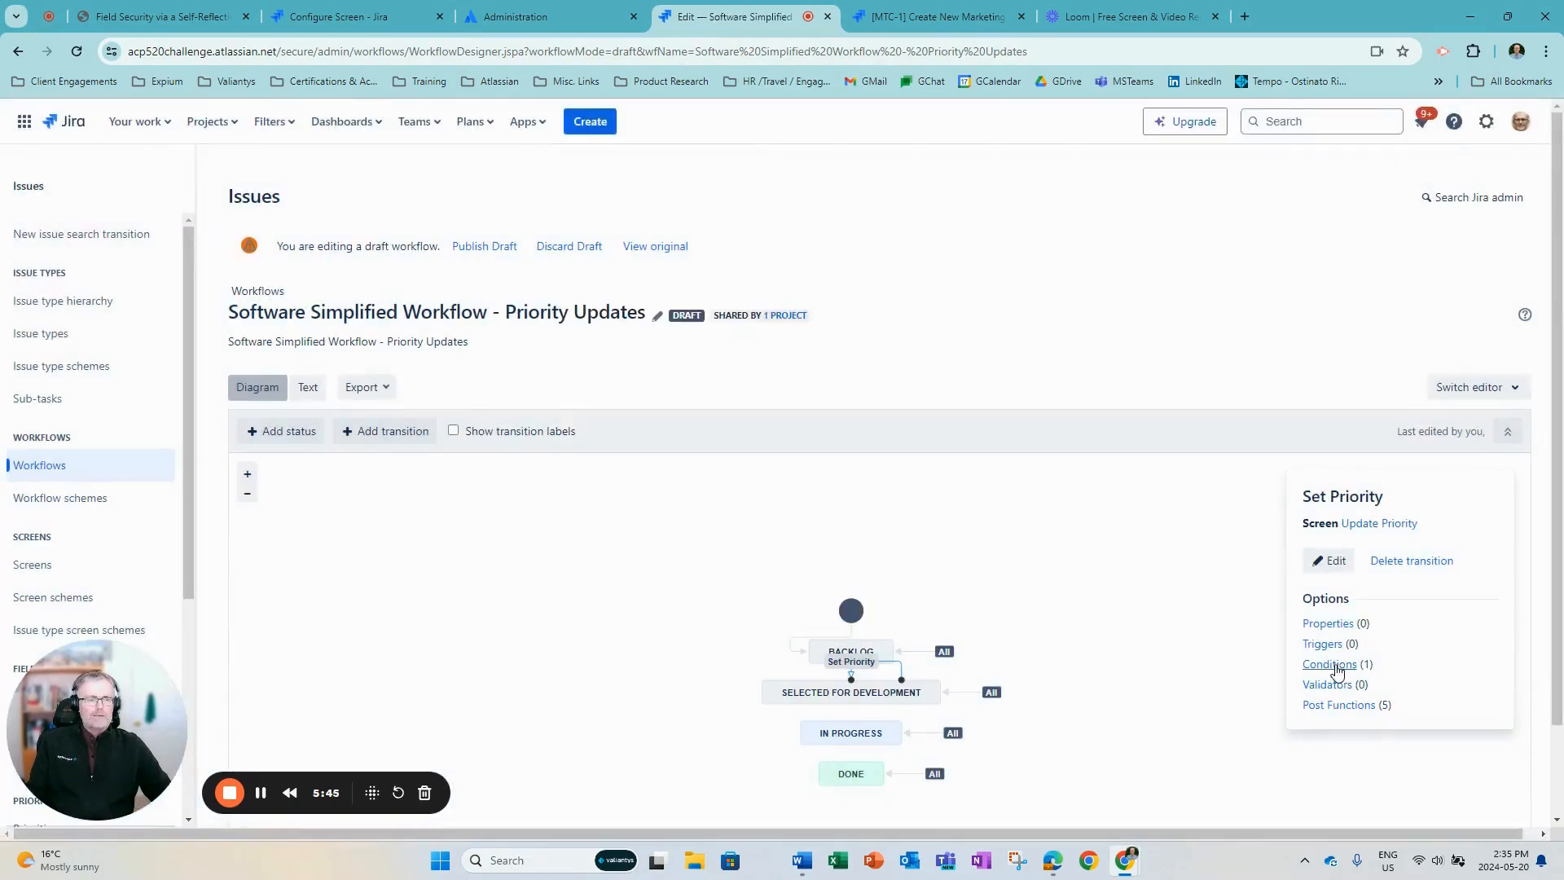
{"action": "left_click", "coordinate": [1342, 668]}
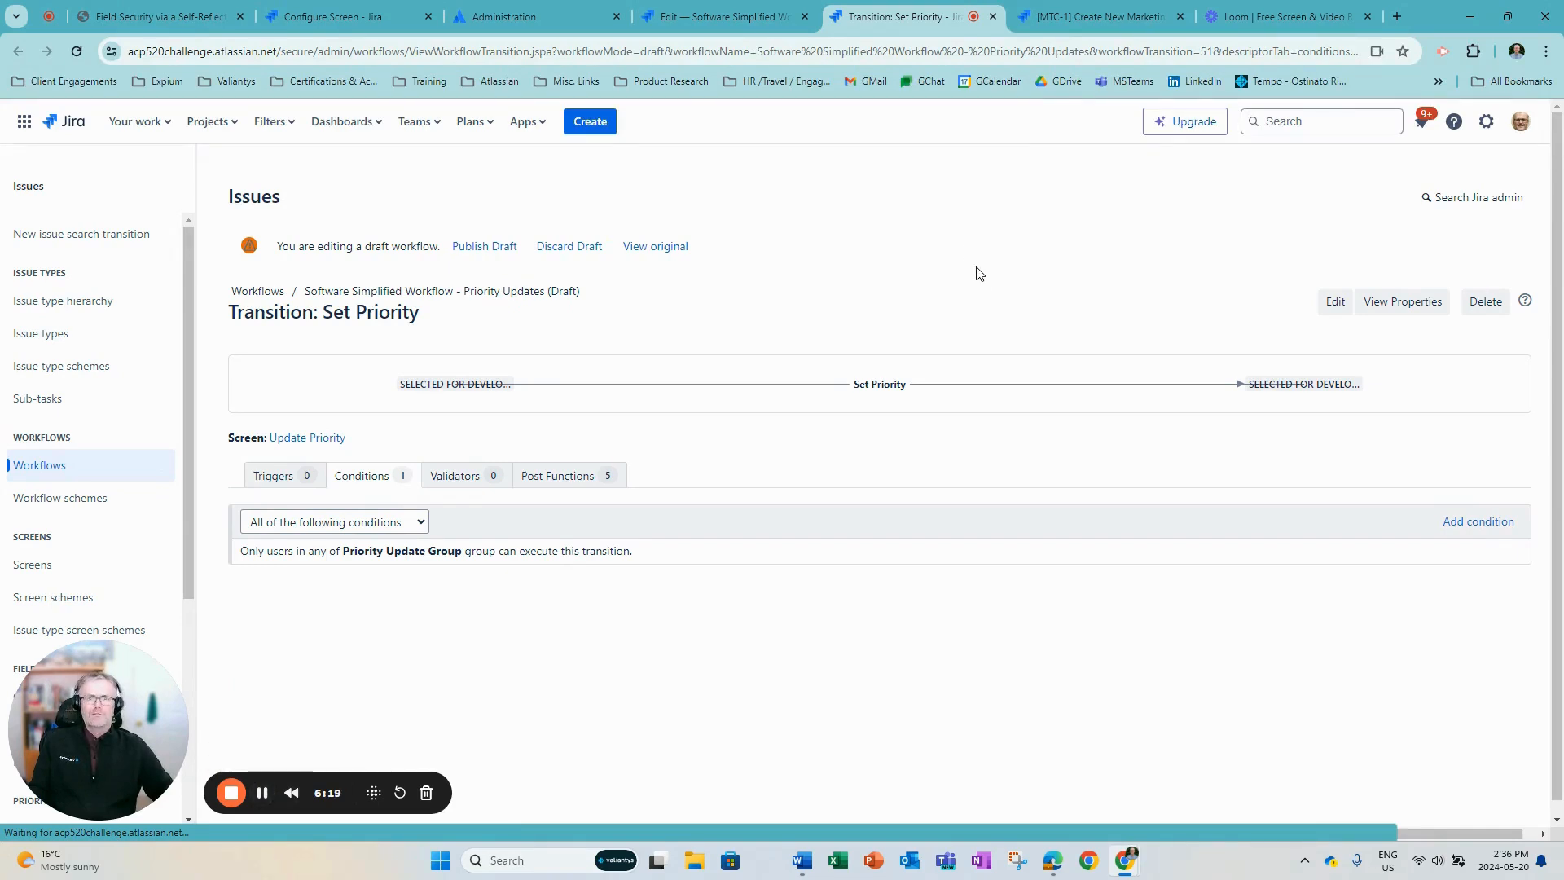
Create a Task in Marketing Team Collaboration with the summary "Create 10 marketing bulletin wireframes" and the description "test test test"
{"action": "left_click", "coordinate": [1097, 17]}
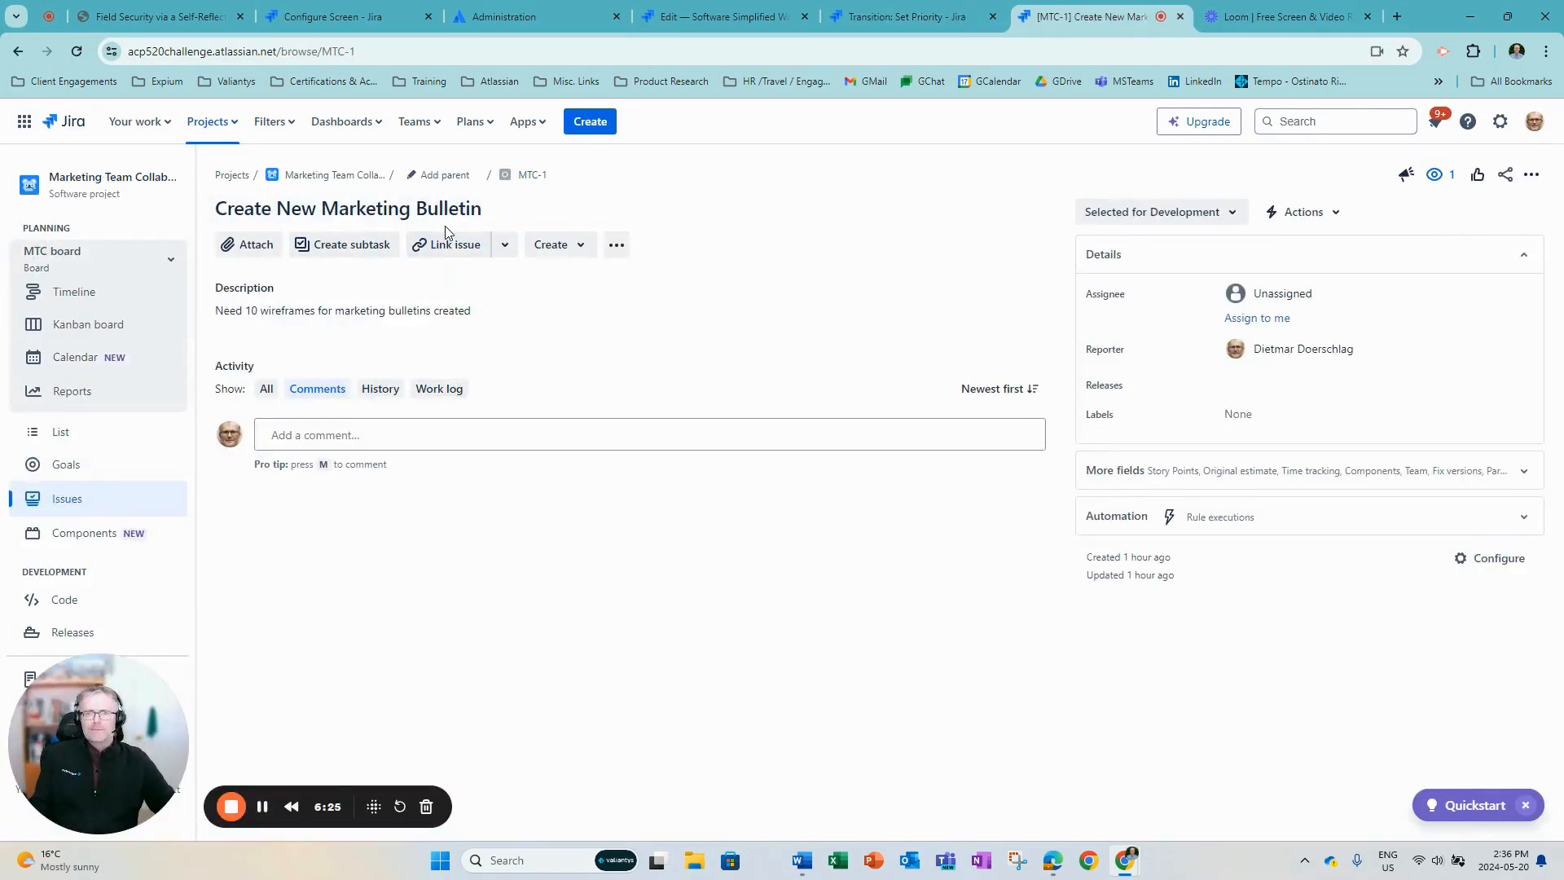
{"action": "left_click", "coordinate": [593, 123]}
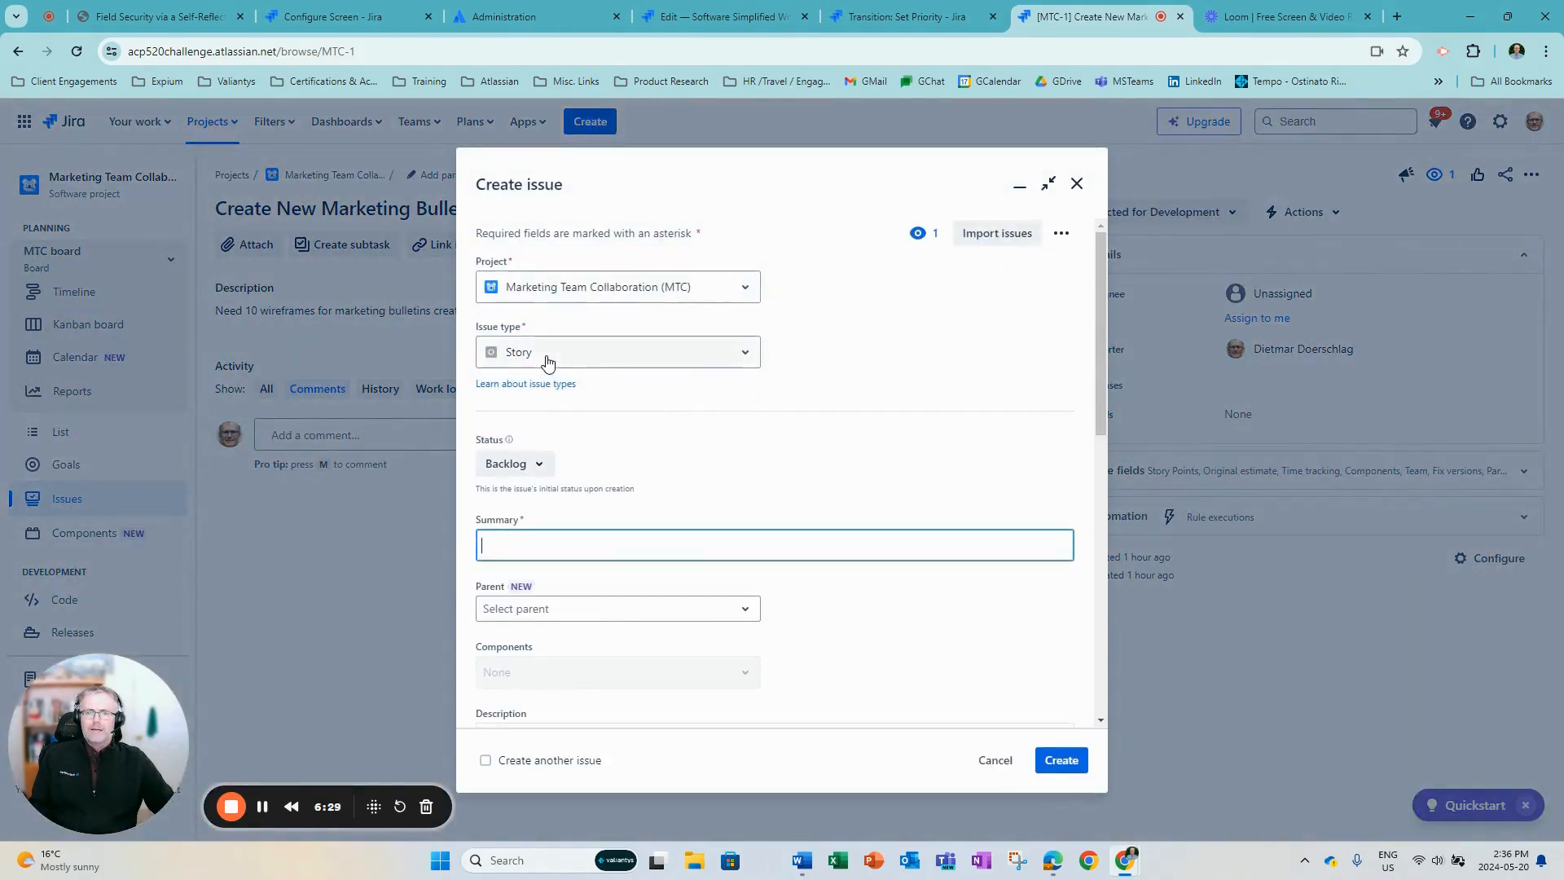
{"action": "left_click", "coordinate": [542, 355]}
{"action": "left_click", "coordinate": [519, 395]}
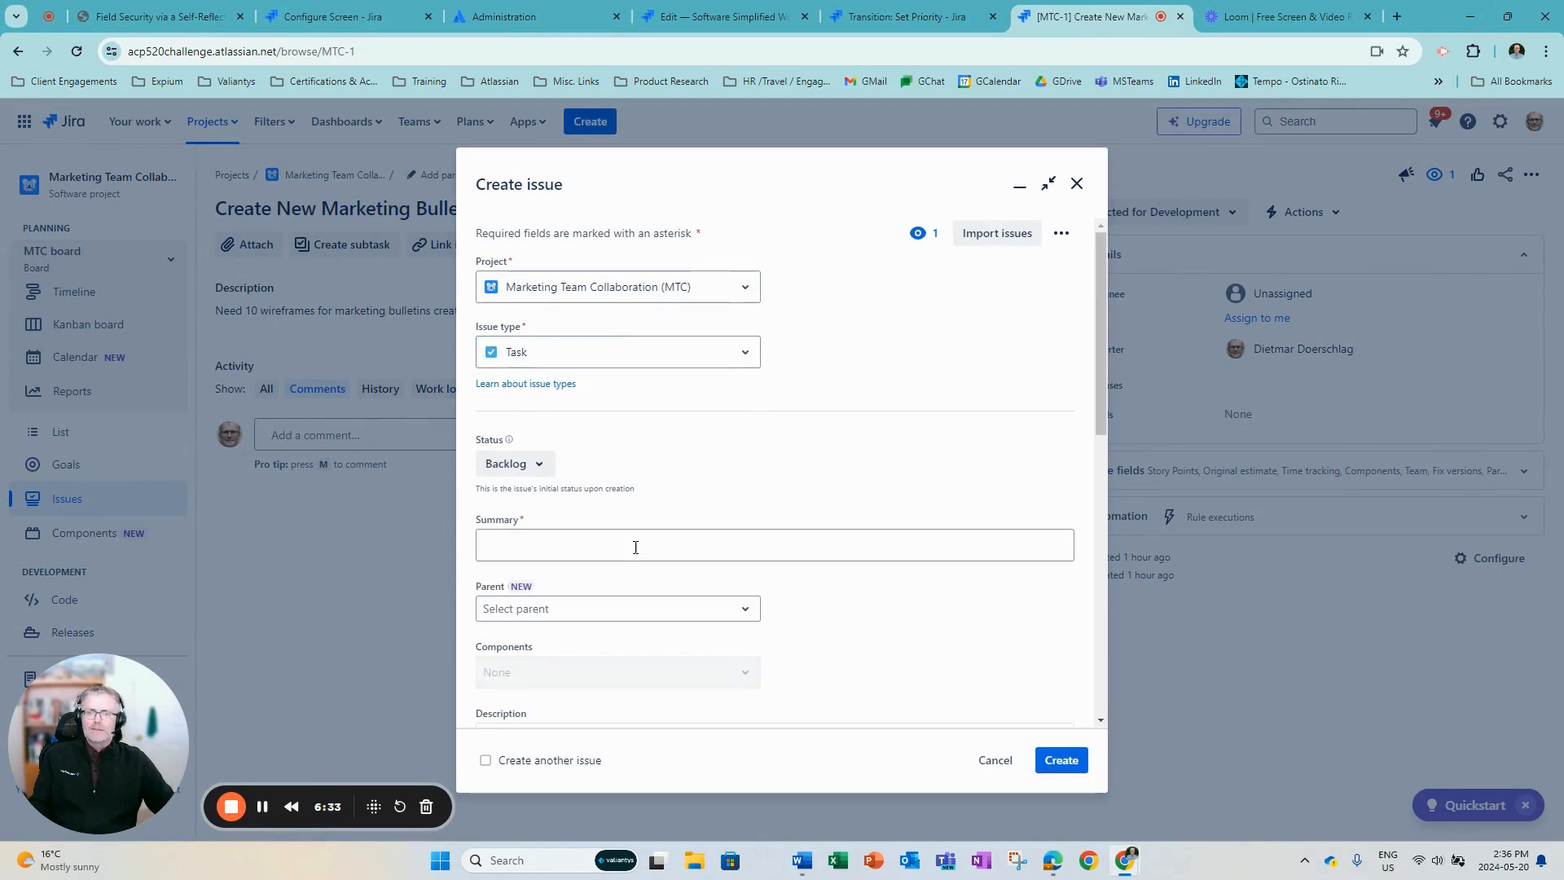
{"action": "left_click", "coordinate": [580, 549]}
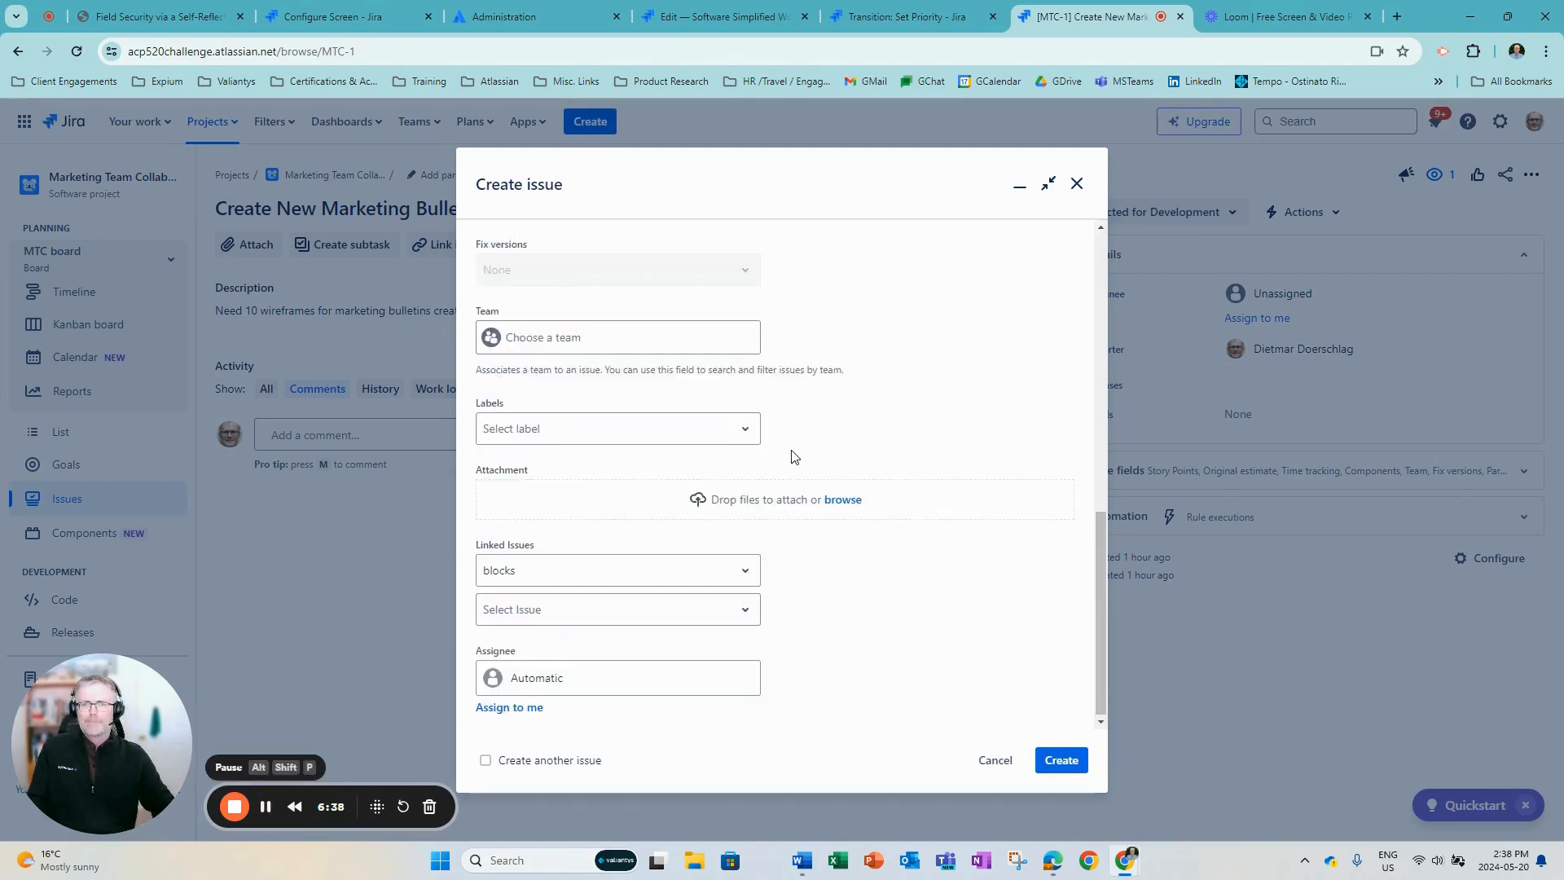
{"action": "scroll", "coordinate": [794, 456], "scroll_direction": "up", "scroll_amount": 10}
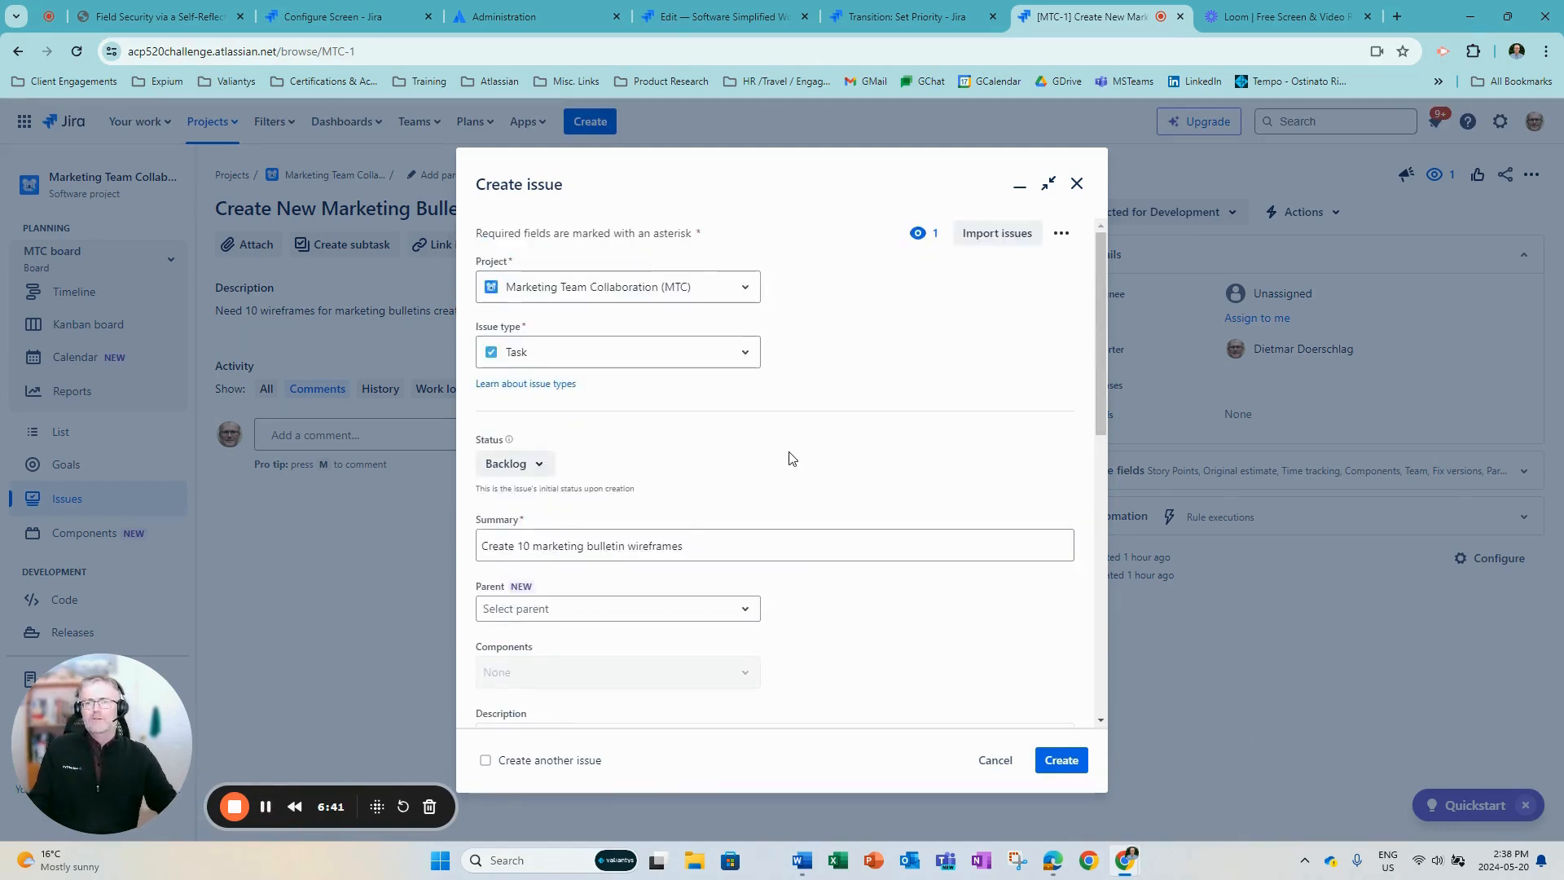
{"action": "scroll", "coordinate": [788, 458], "scroll_direction": "down", "scroll_amount": 2}
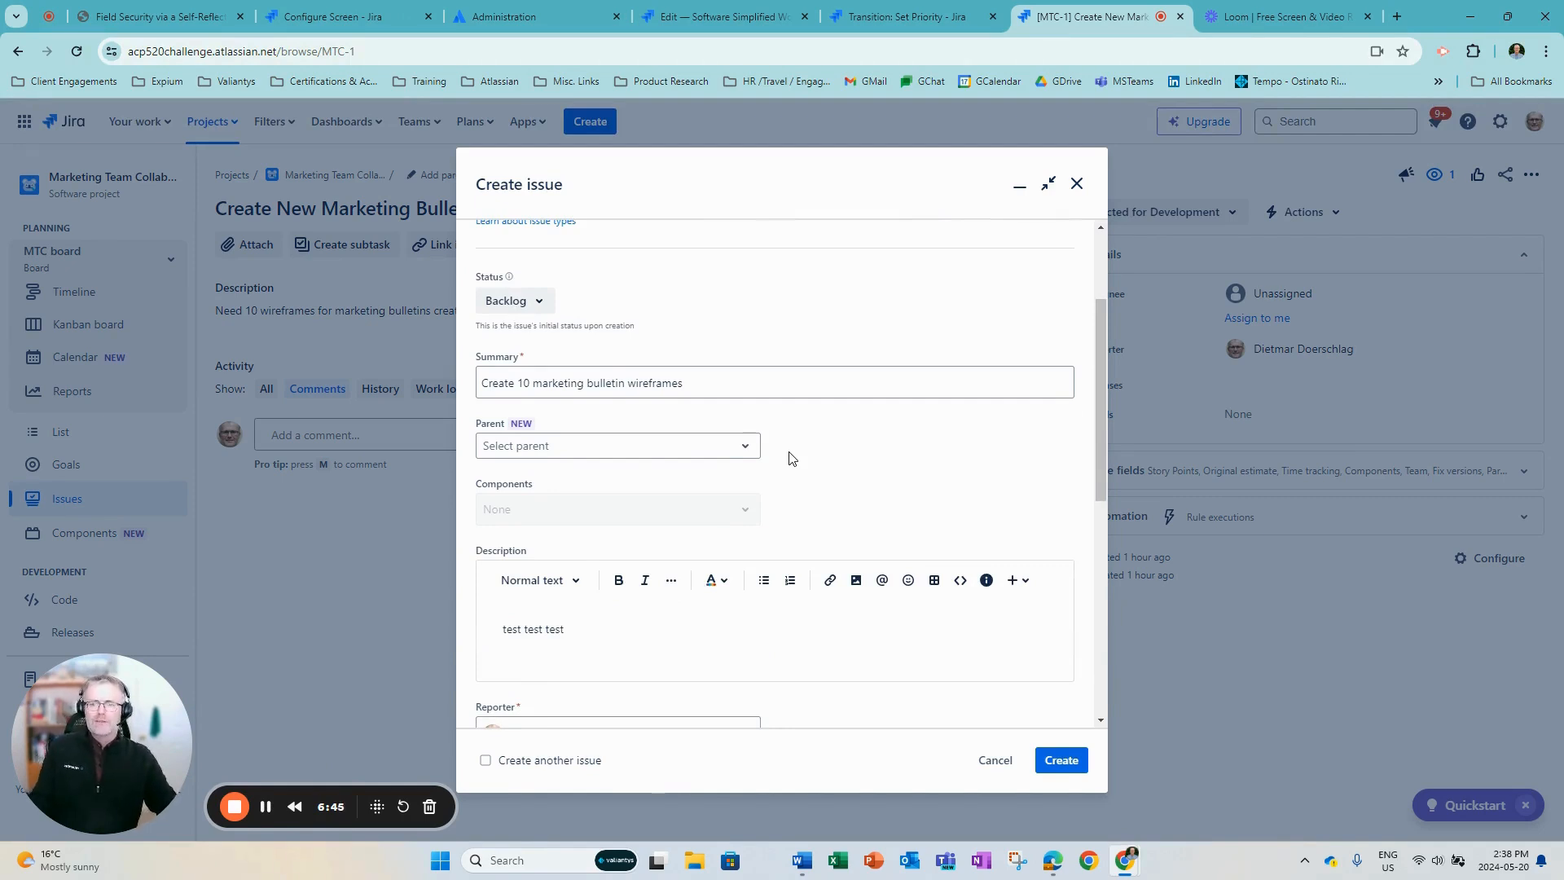
{"action": "scroll", "coordinate": [788, 457], "scroll_direction": "down", "scroll_amount": 3}
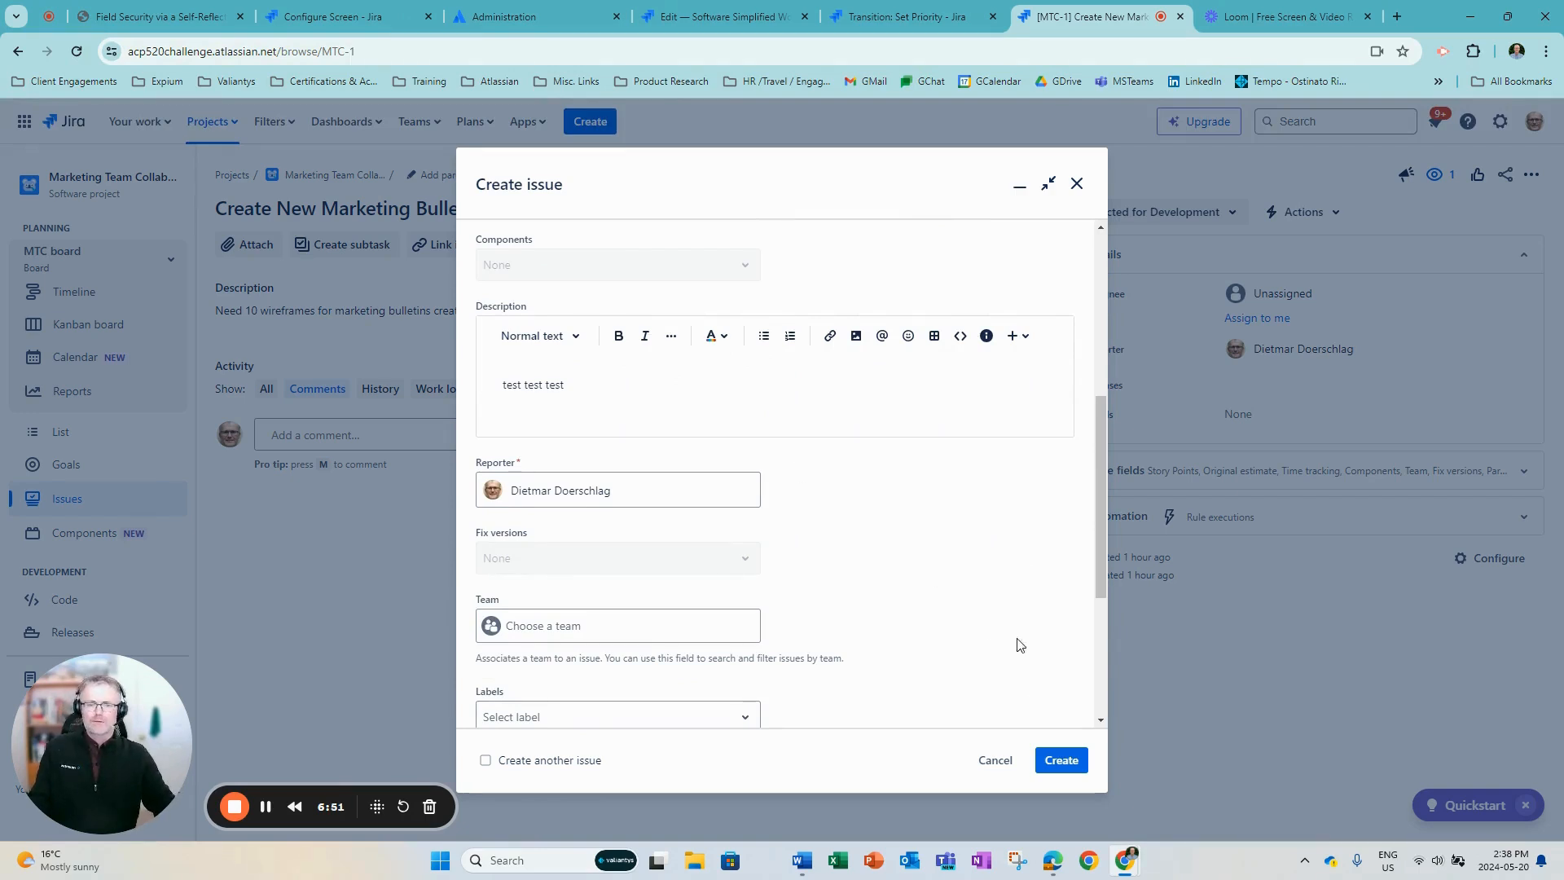
{"action": "left_click", "coordinate": [1048, 766]}
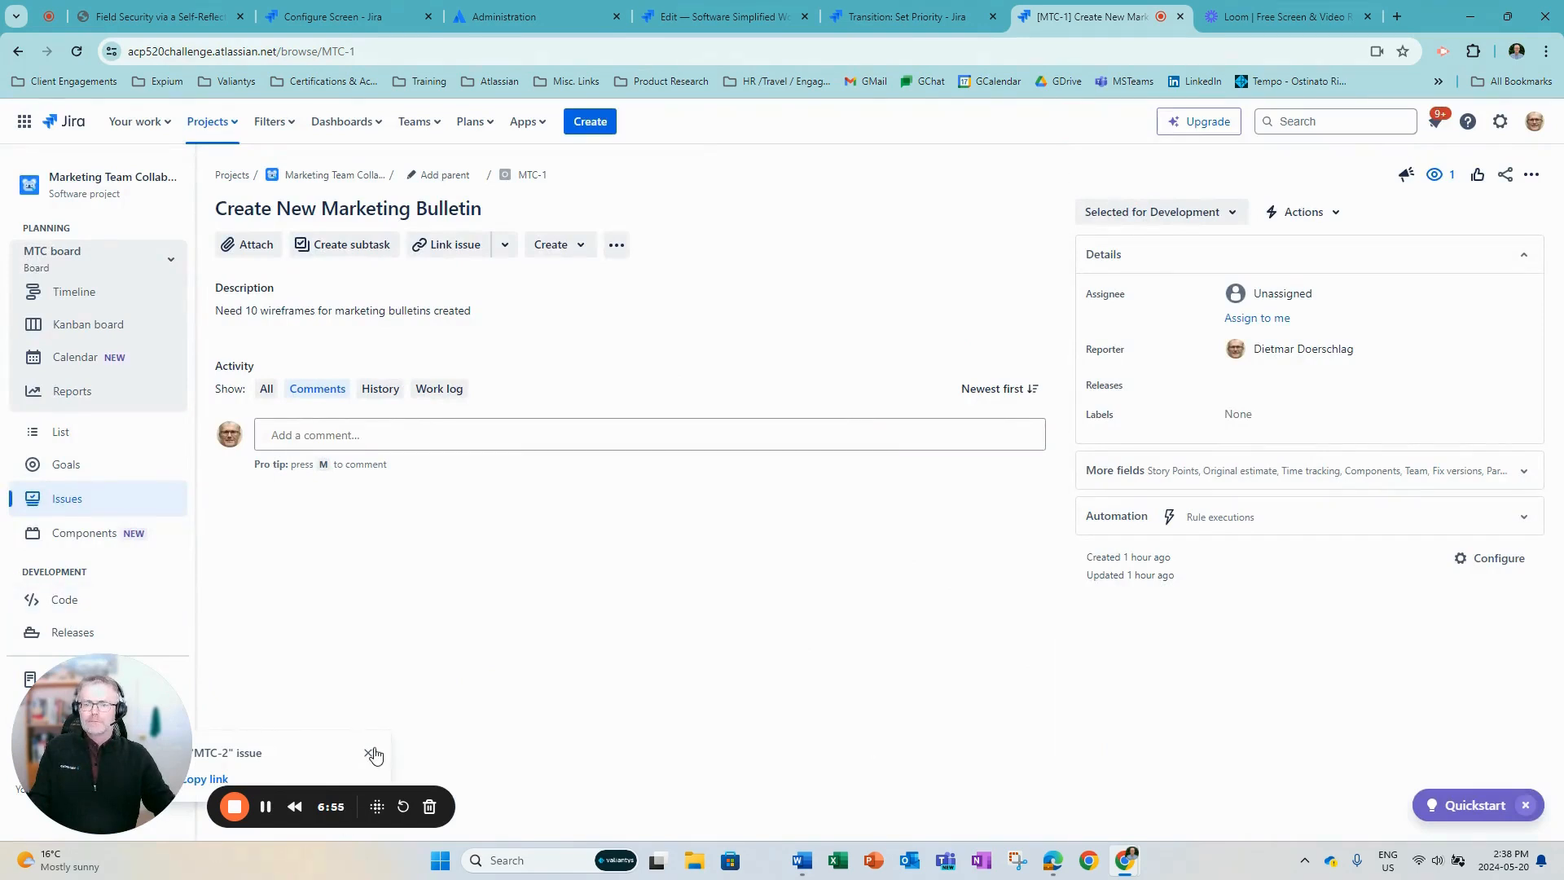
Open the new wireframes task from the project's list of all issues and change its status to Selected for Development
{"action": "left_click", "coordinate": [369, 755]}
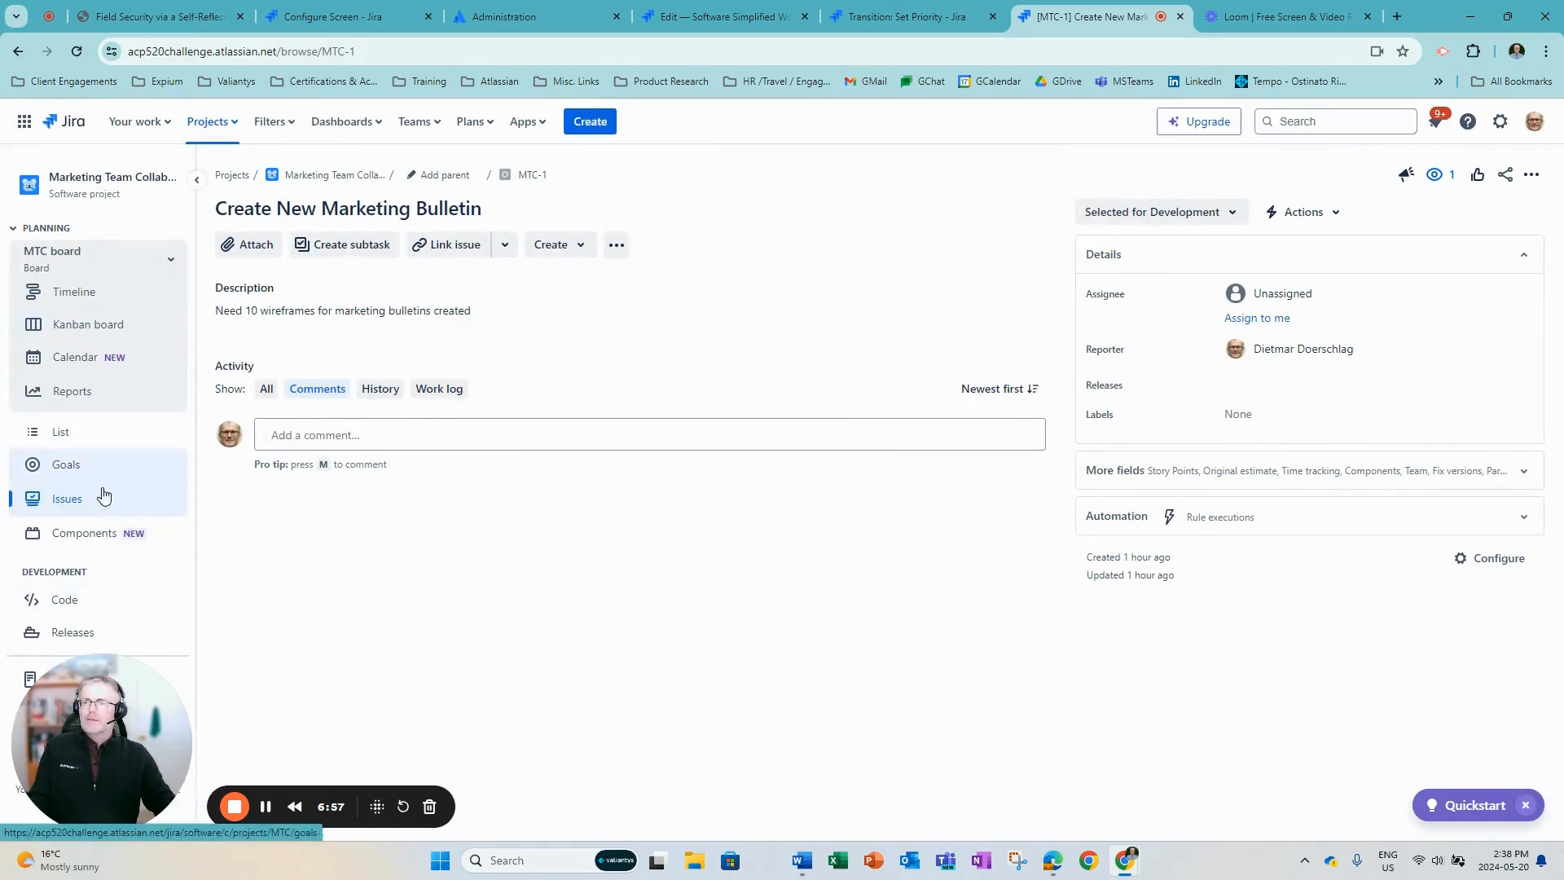
{"action": "left_click", "coordinate": [75, 502]}
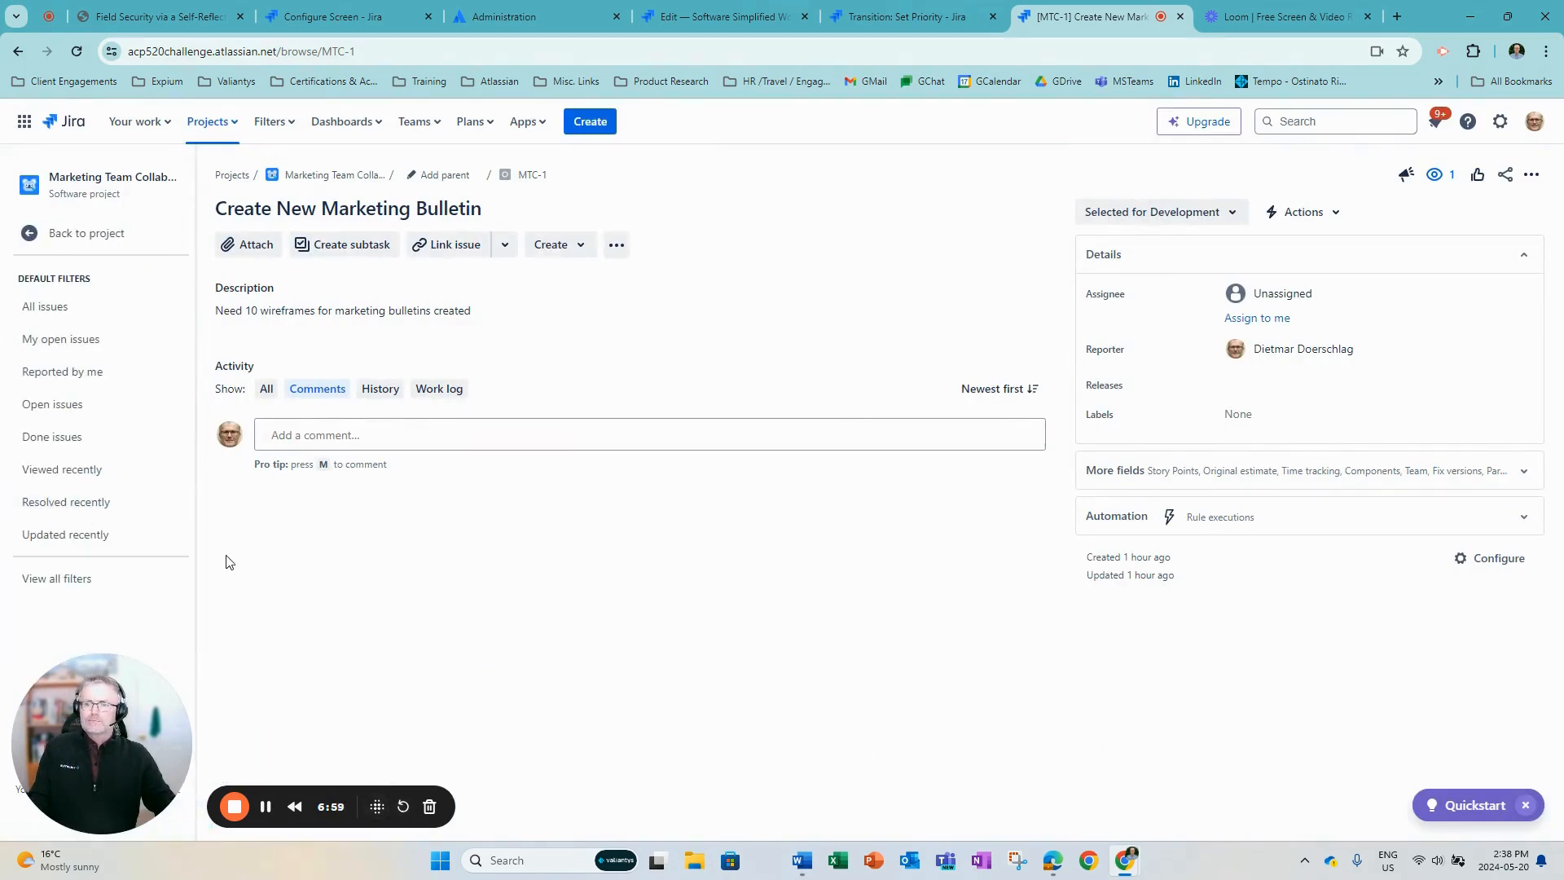
{"action": "left_click", "coordinate": [51, 316]}
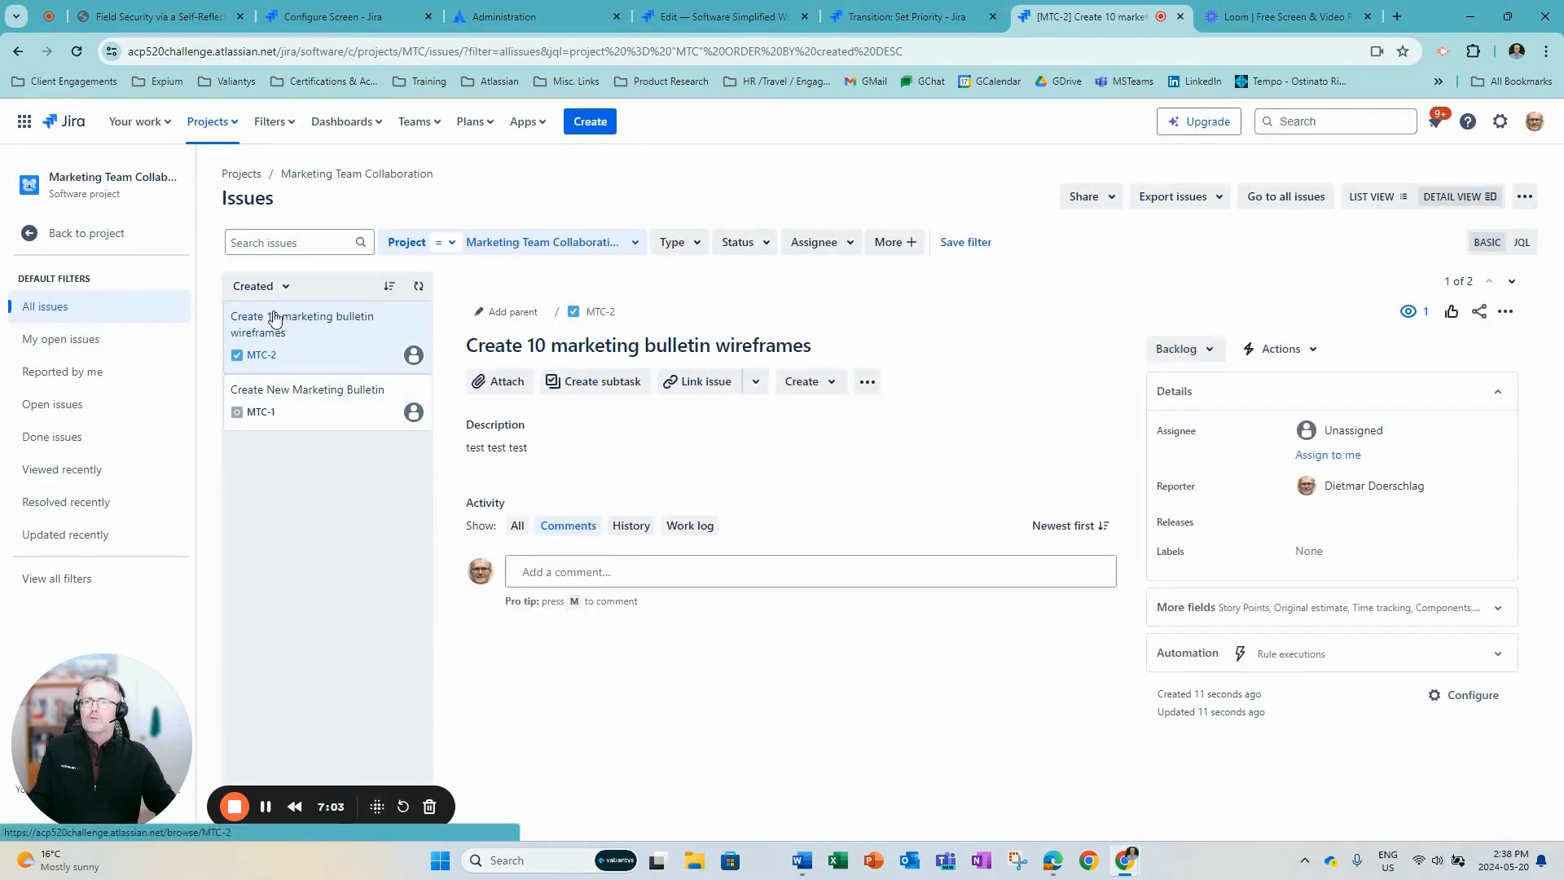
{"action": "left_click", "coordinate": [258, 363]}
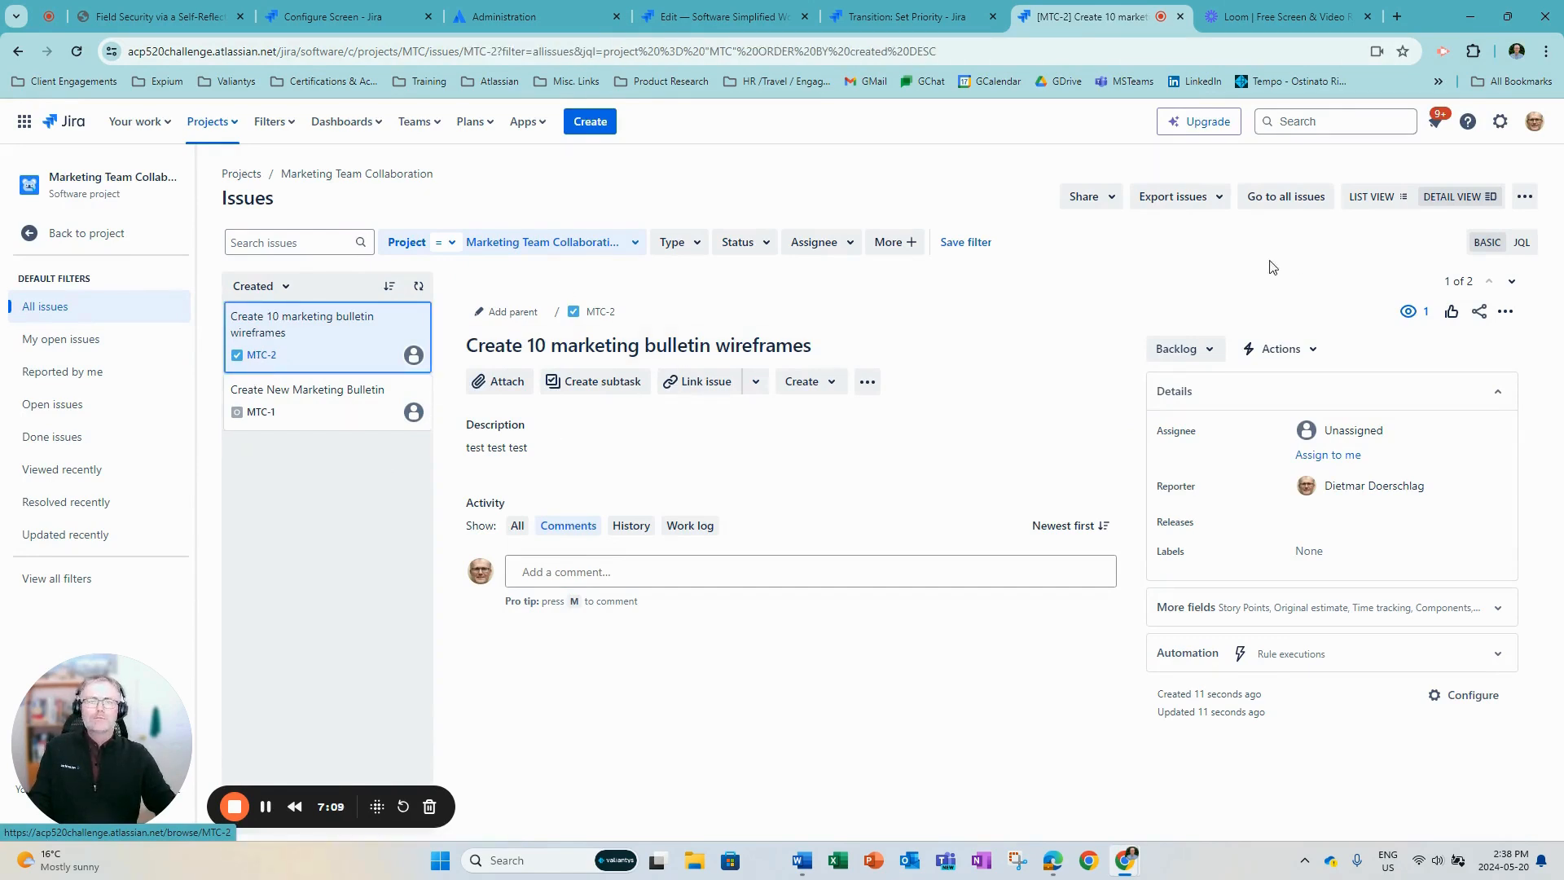
{"action": "left_click", "coordinate": [1209, 356]}
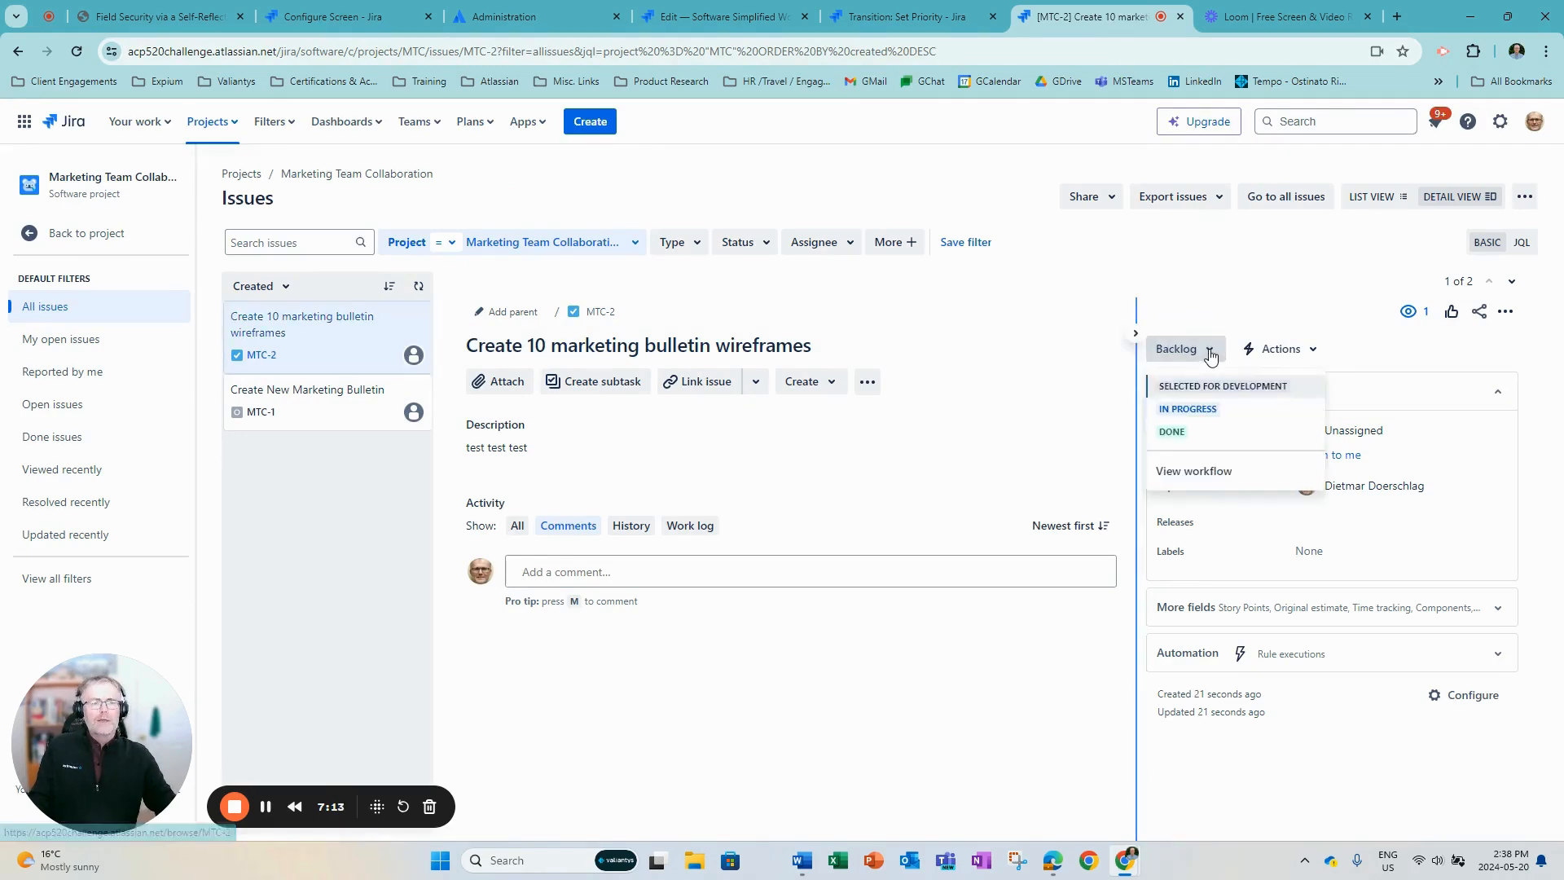
{"action": "left_click", "coordinate": [1197, 387]}
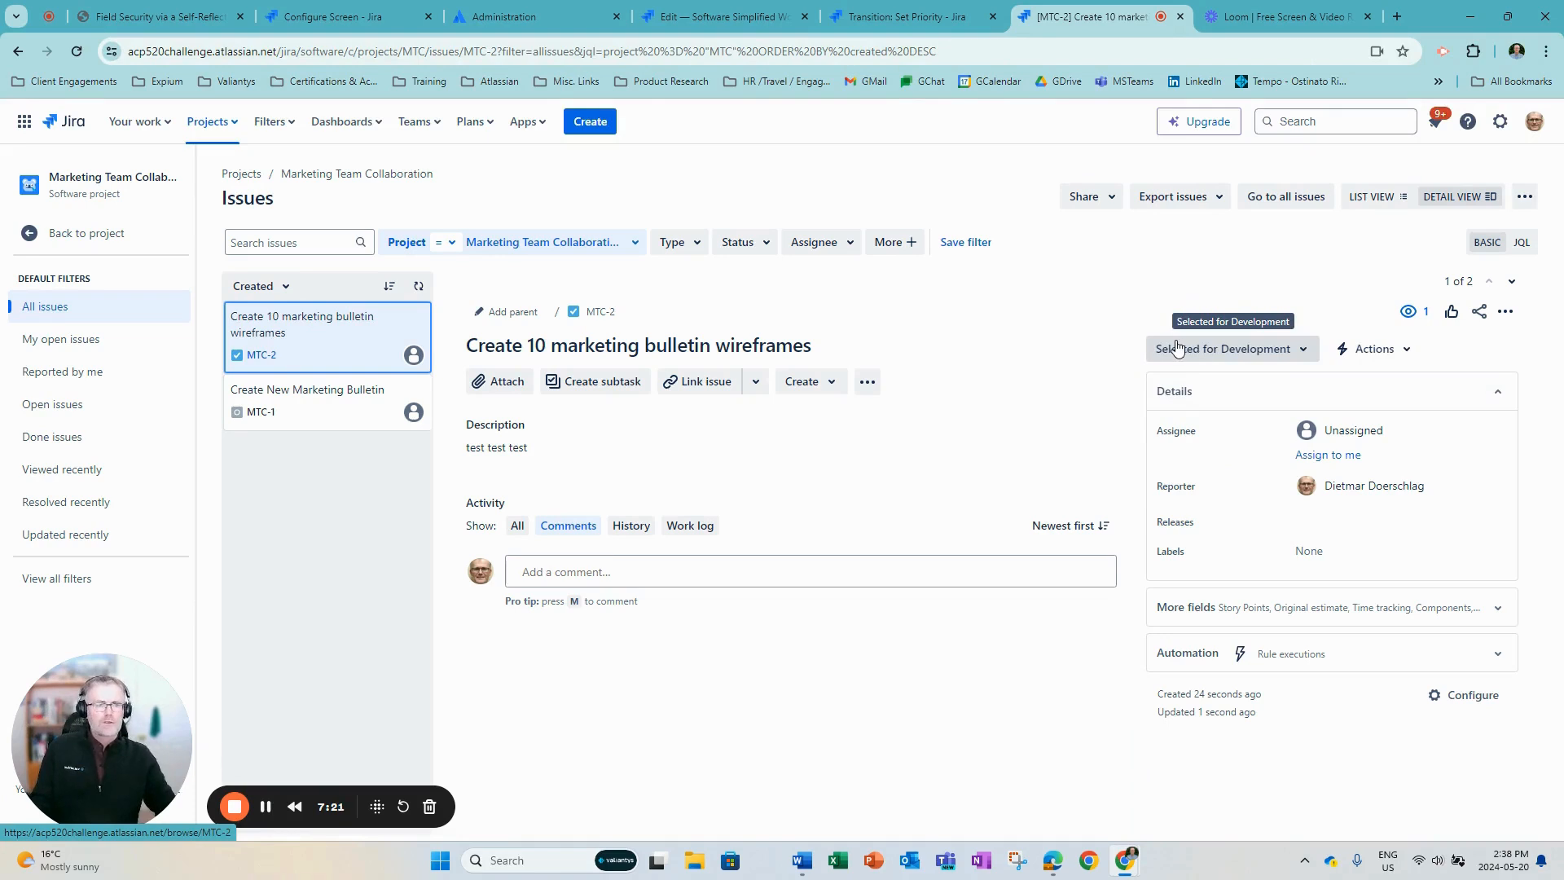
Run the Set Priority workflow action on the task with priority High and the comment "set this high"
{"action": "left_click", "coordinate": [1409, 351]}
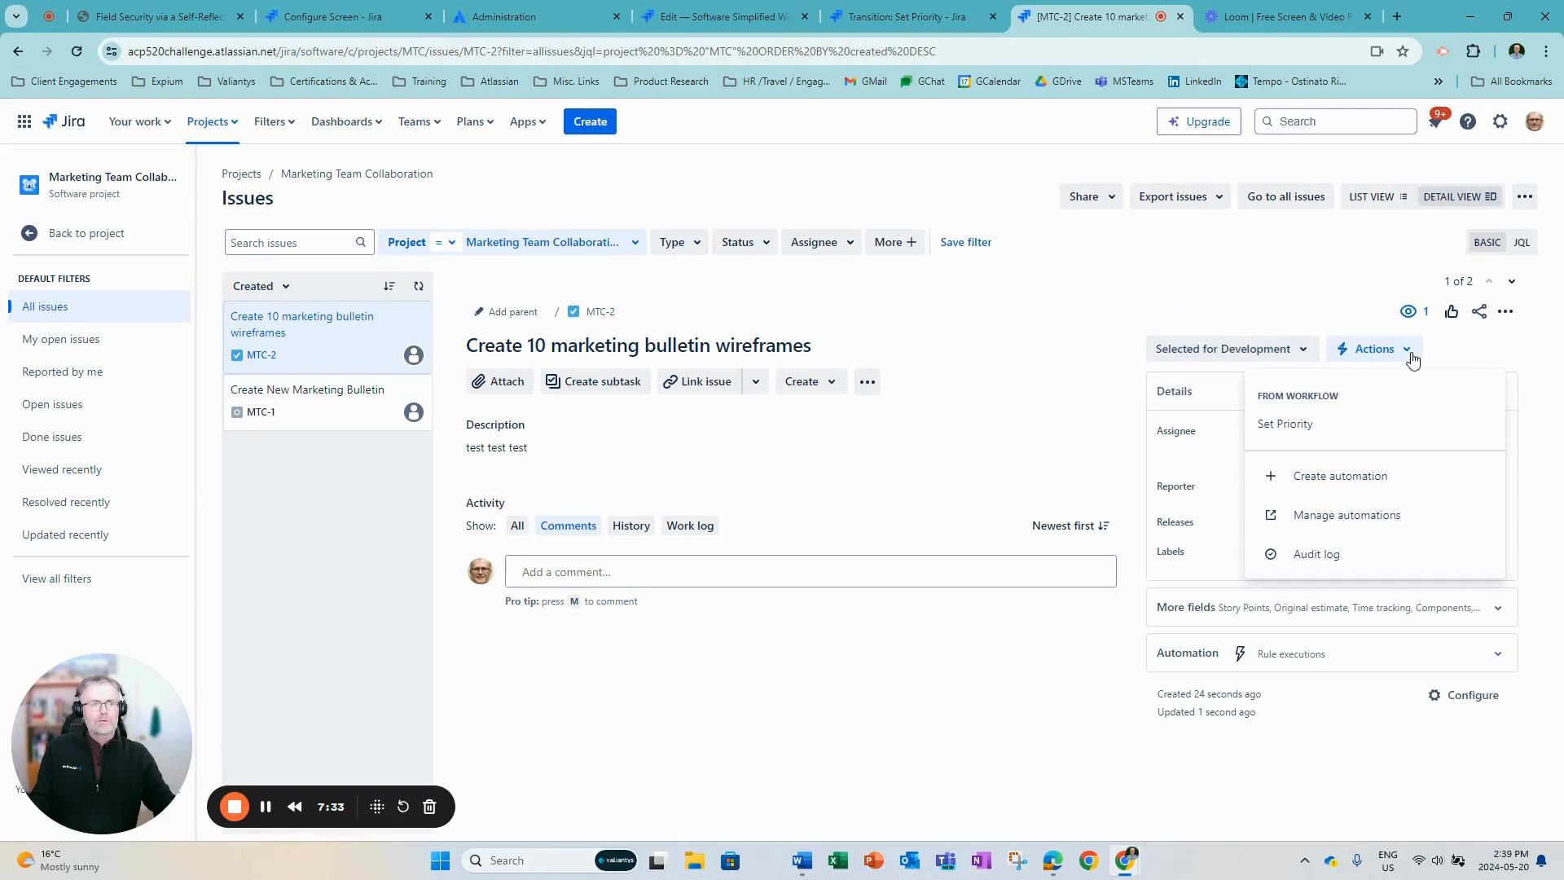
{"action": "left_click", "coordinate": [1285, 427]}
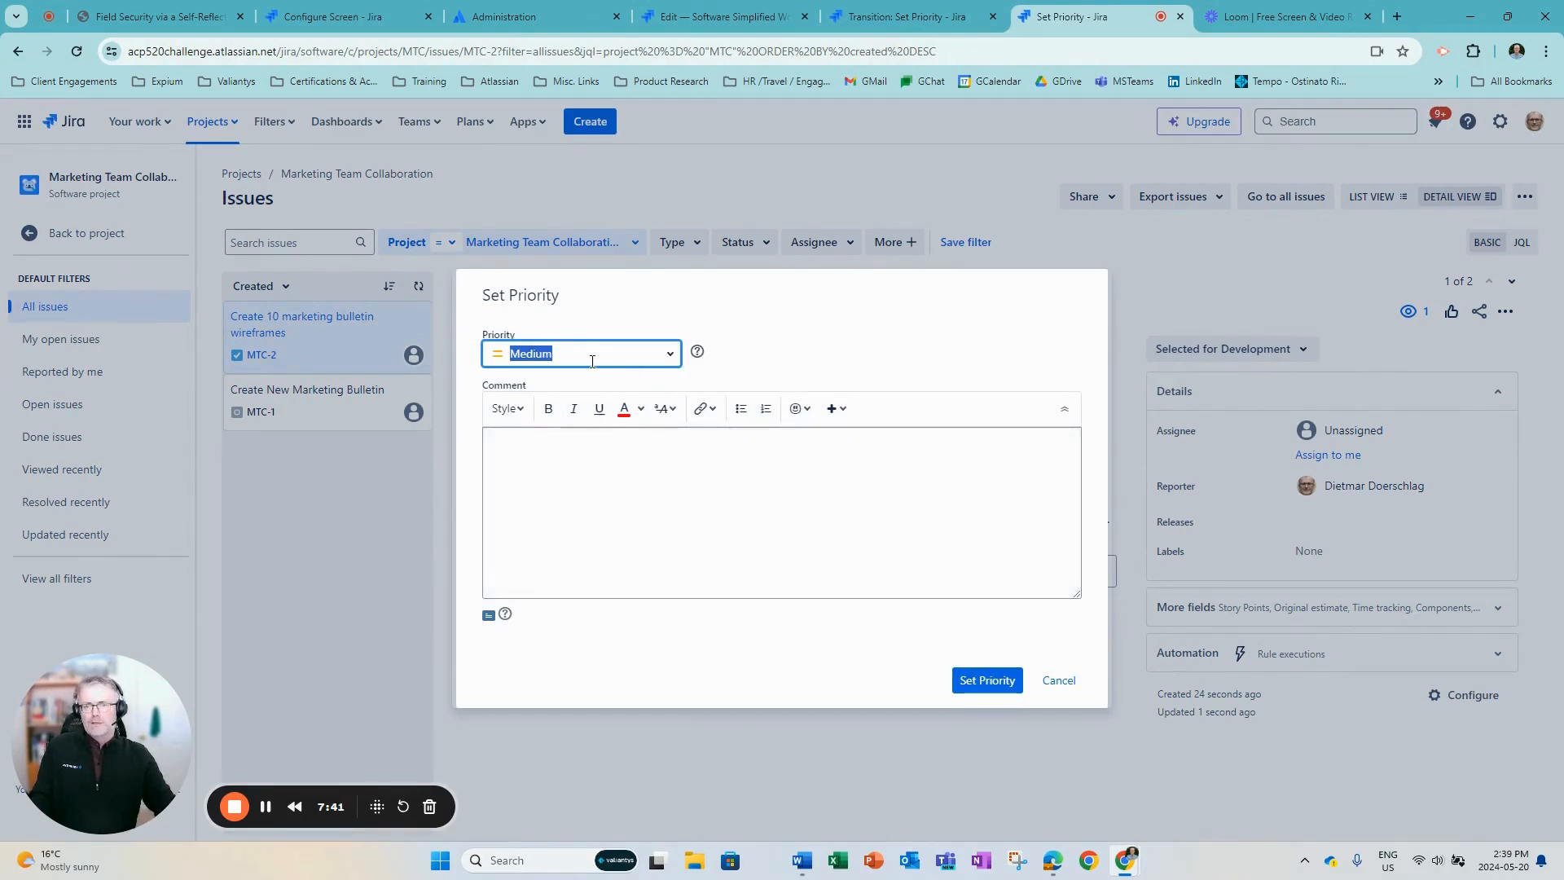
{"action": "left_click", "coordinate": [548, 469]}
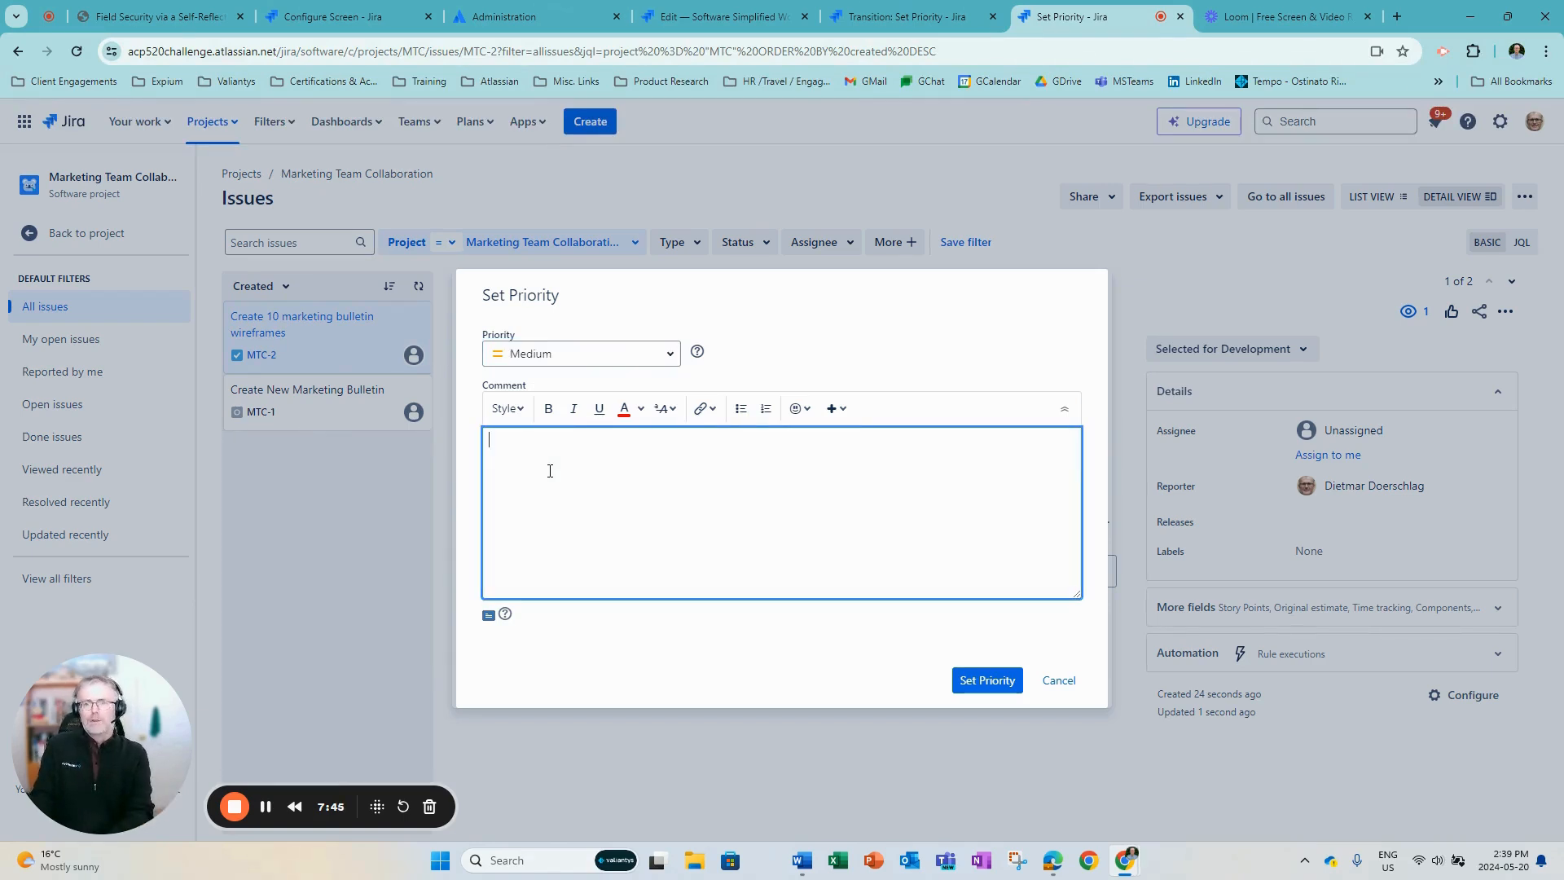
{"action": "type", "text": "set this high"}
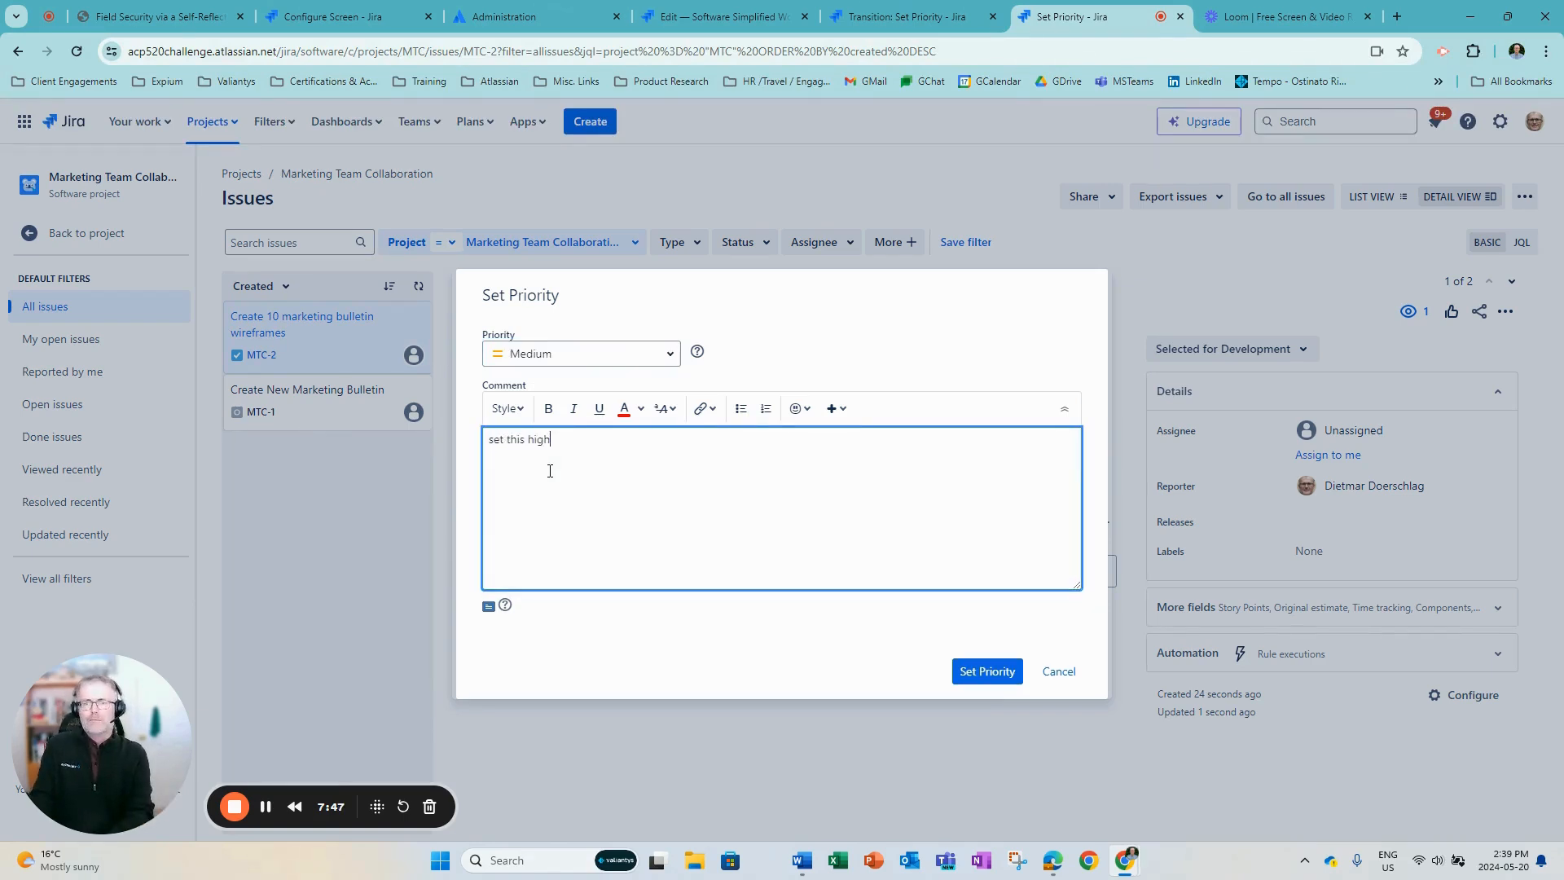
{"action": "left_click", "coordinate": [674, 356]}
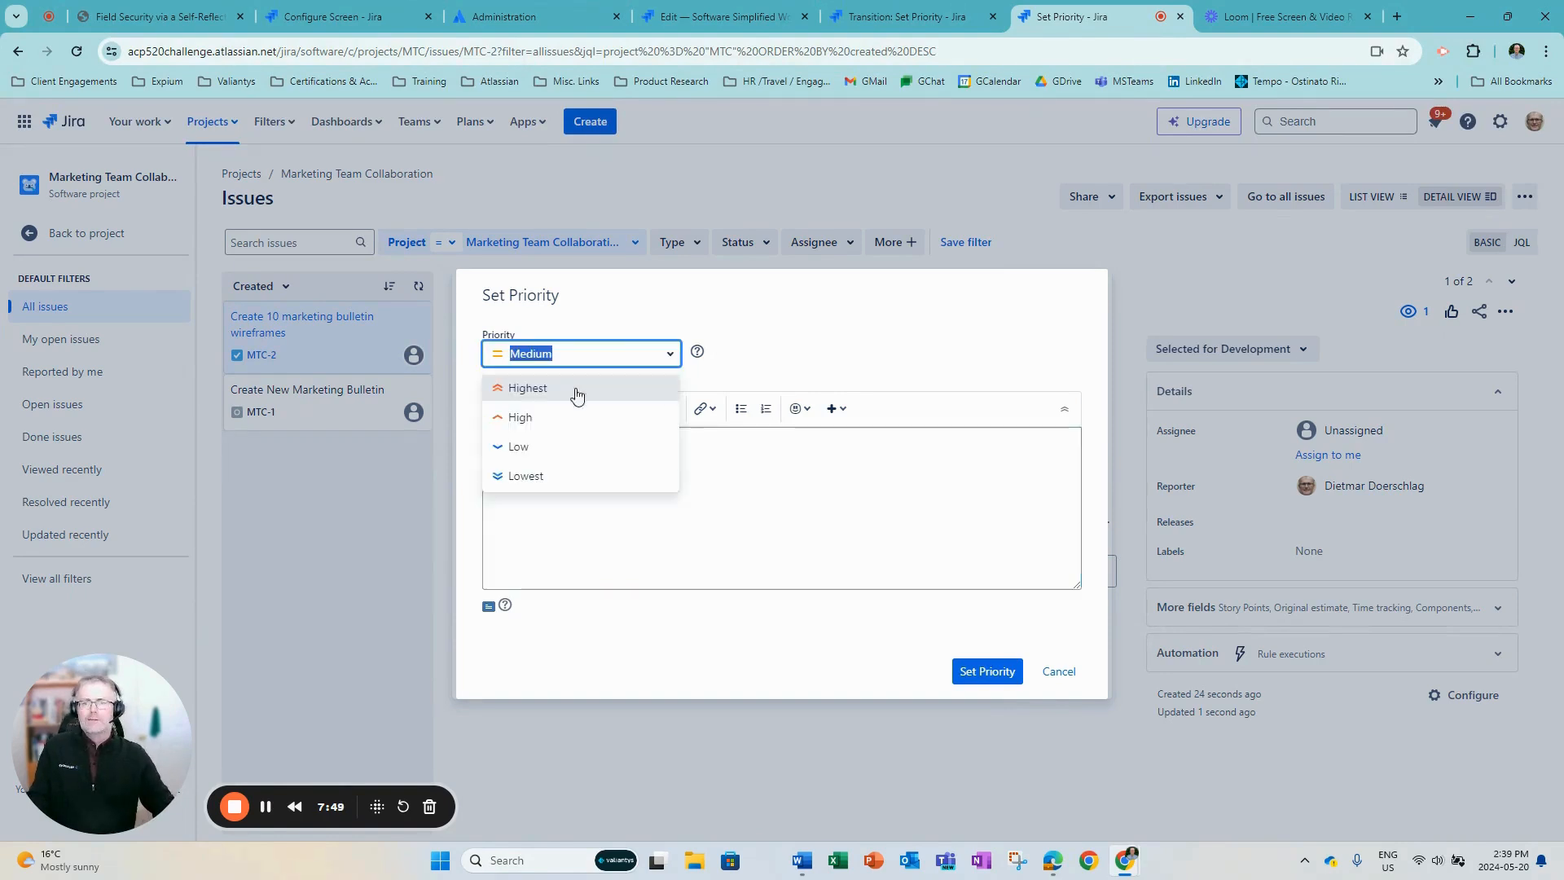
{"action": "left_click", "coordinate": [516, 418]}
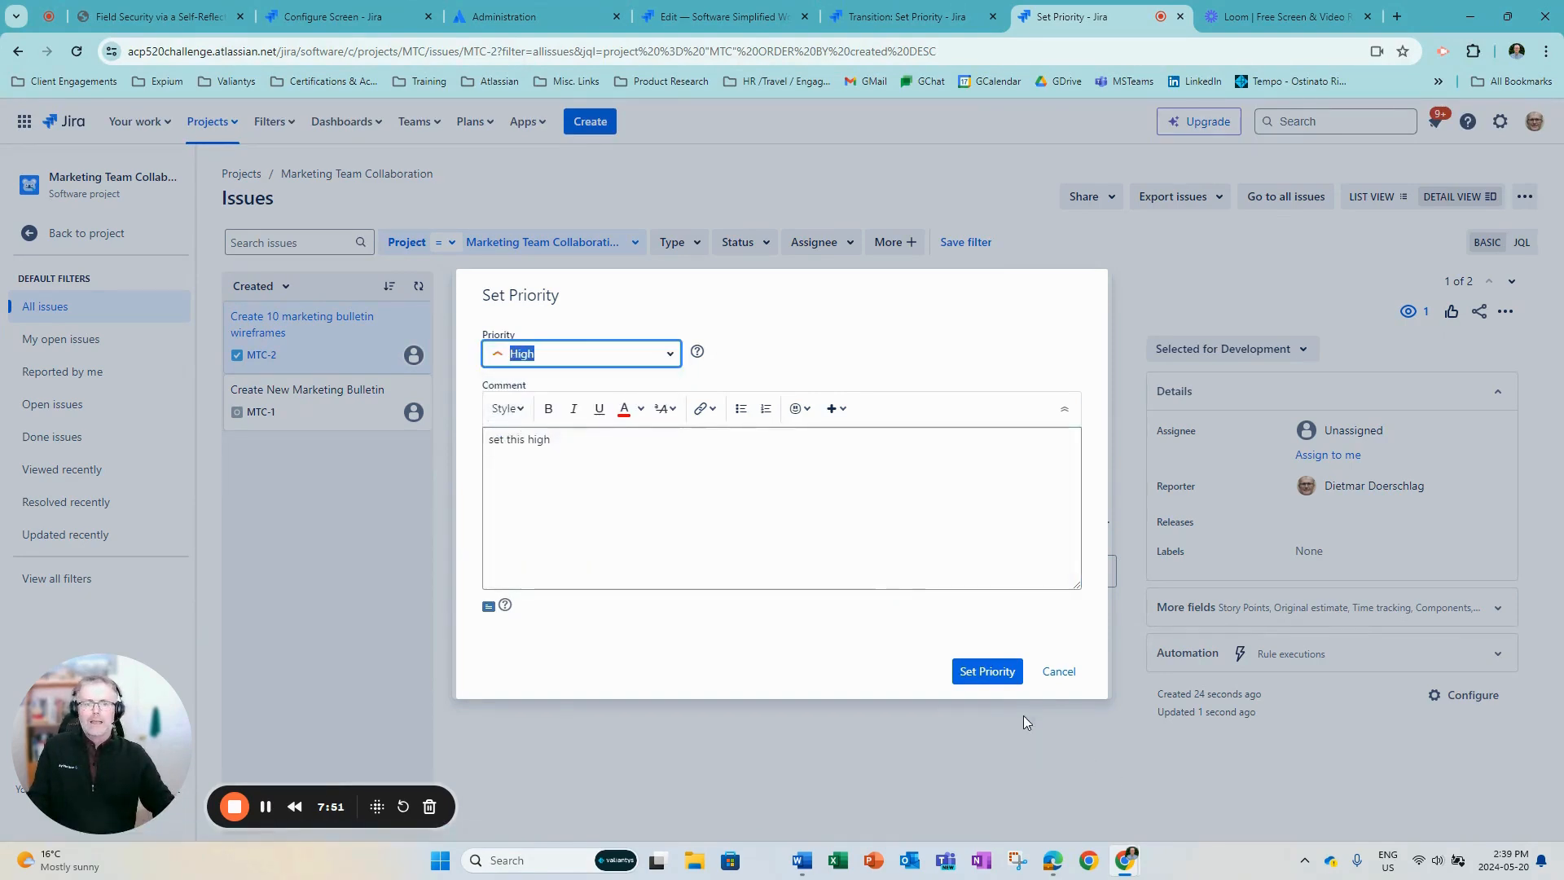
{"action": "left_click", "coordinate": [989, 676]}
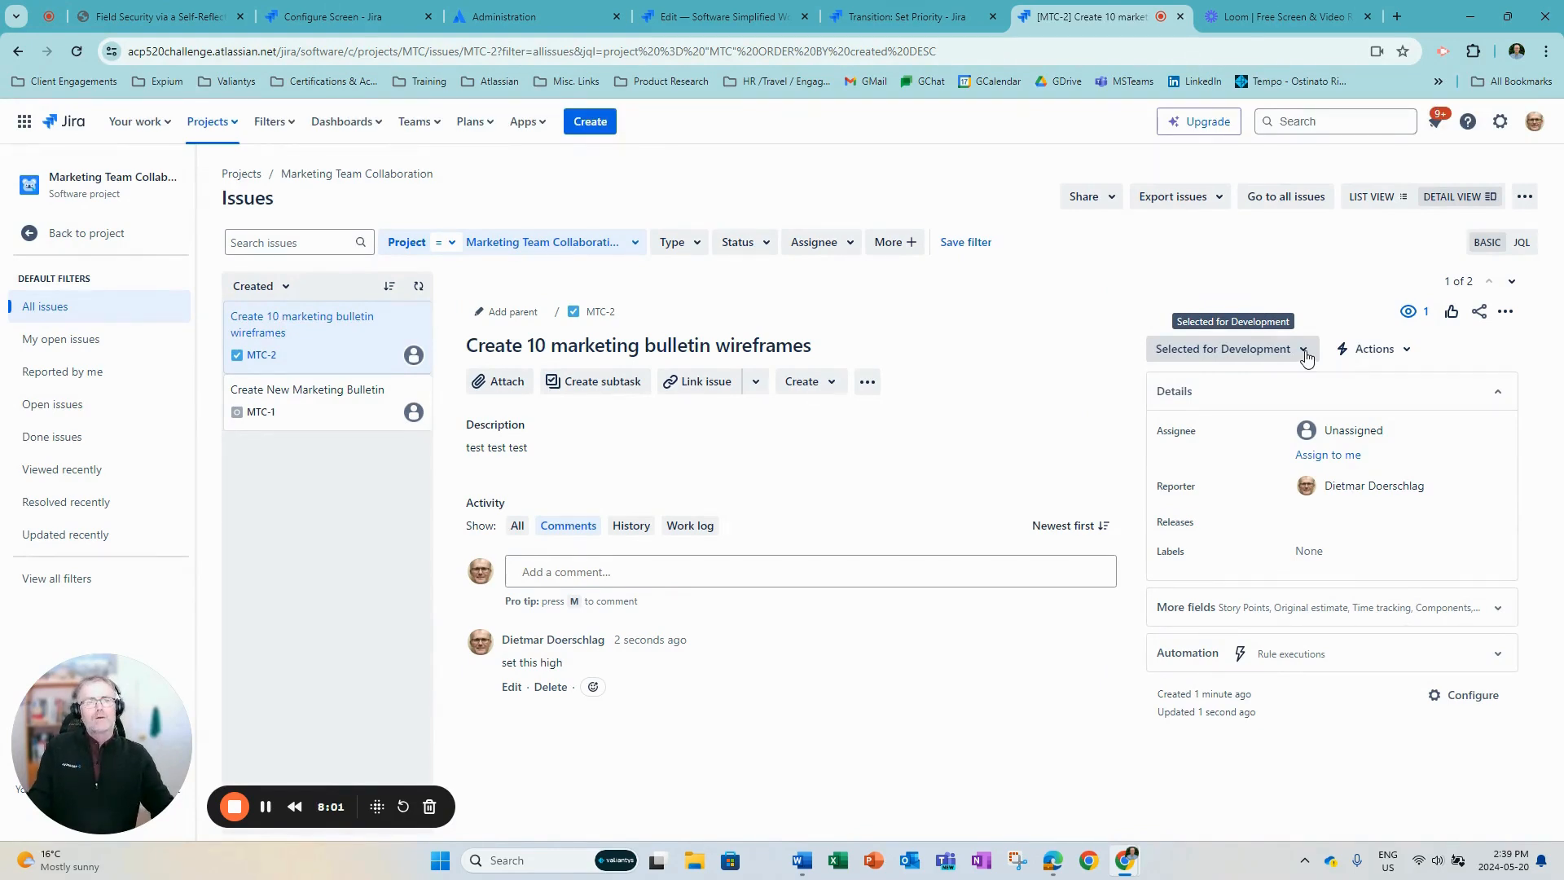
Move the wireframes task to In Progress and check which actions are available in that status
{"action": "left_click", "coordinate": [1183, 356]}
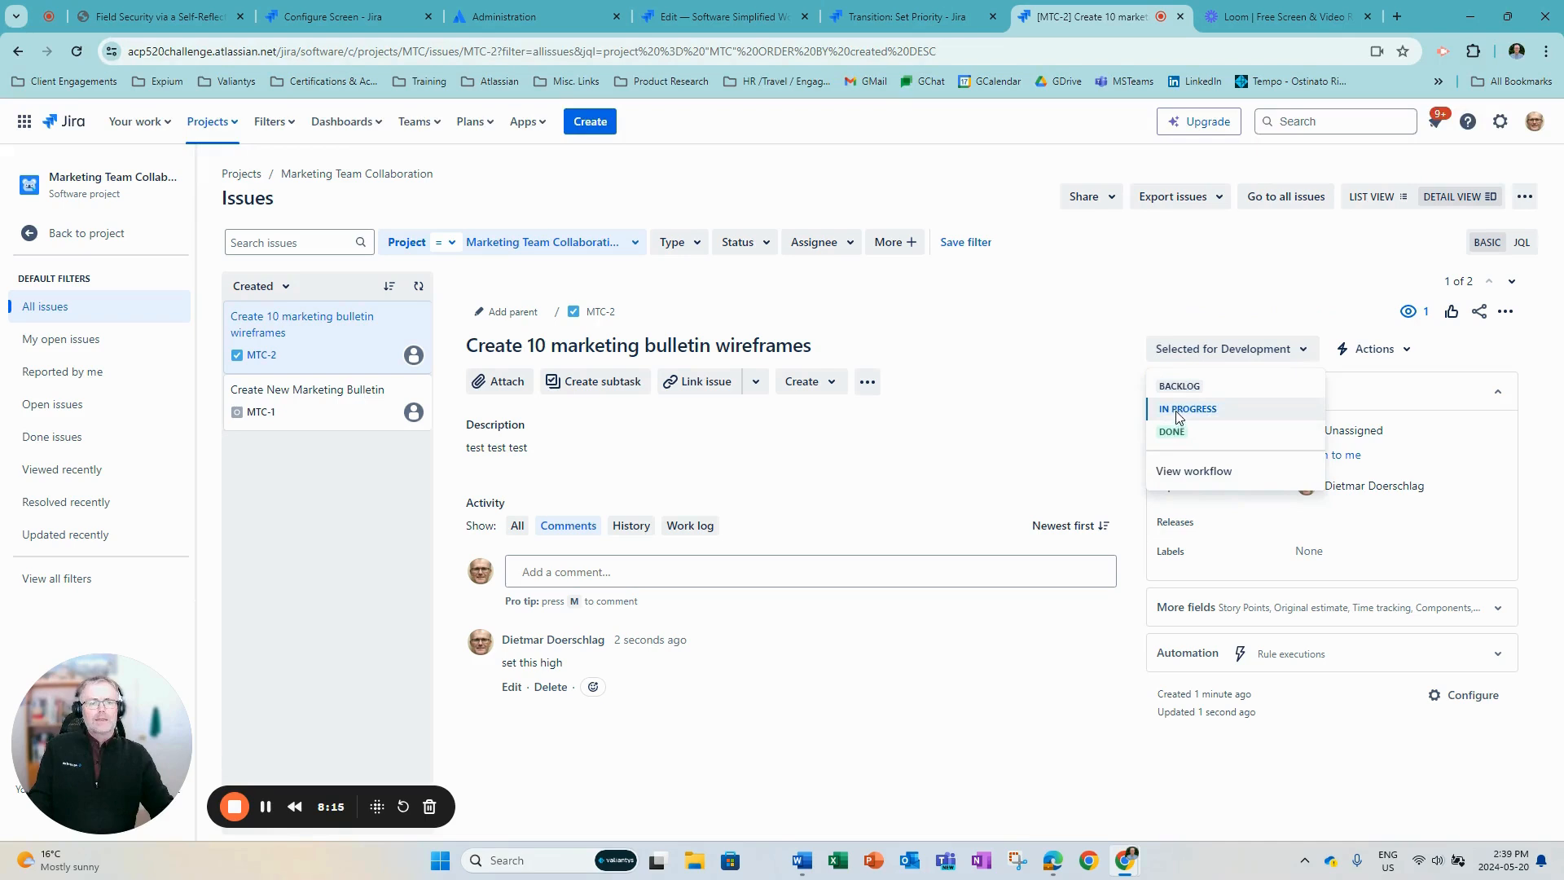
{"action": "left_click", "coordinate": [1178, 416]}
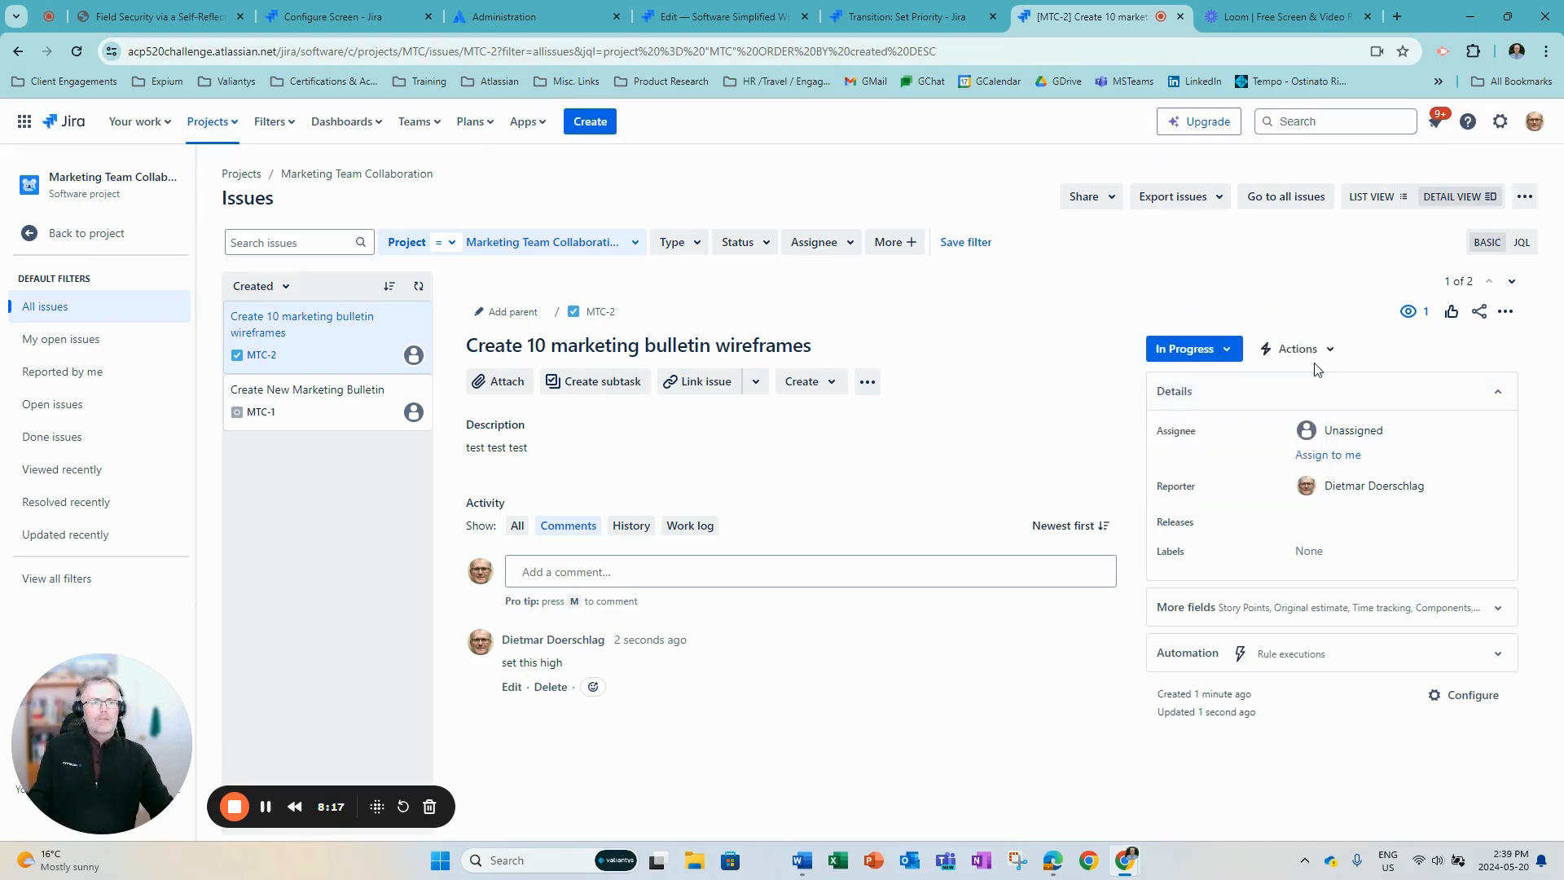
{"action": "left_click", "coordinate": [1330, 352]}
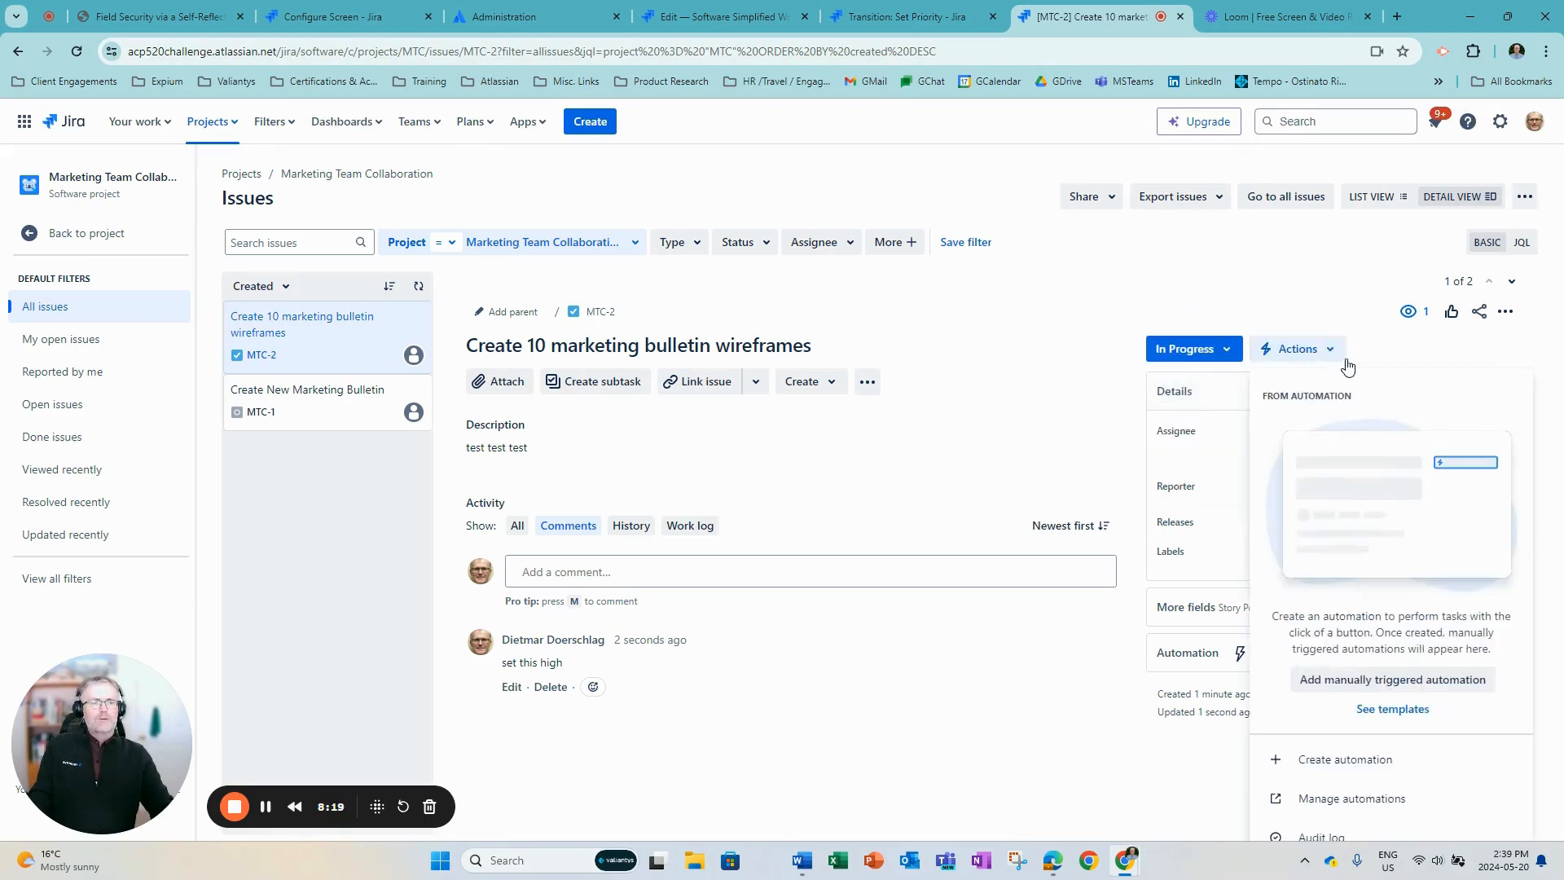